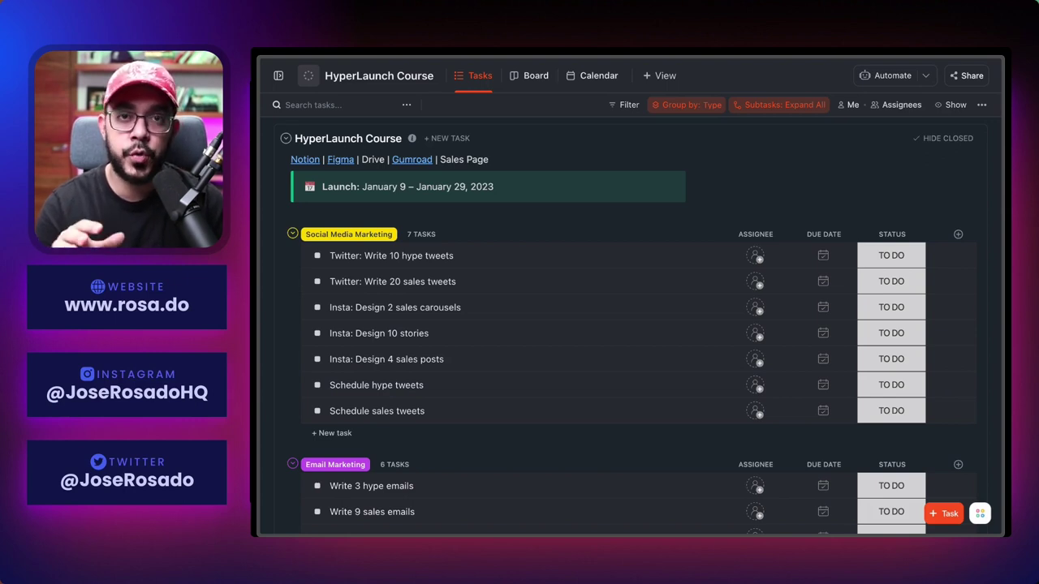
Review the HyperLaunch Course task list, zooming the page out one step
{"action": "scroll", "coordinate": [641, 328], "scroll_direction": "down", "scroll_amount": 1}
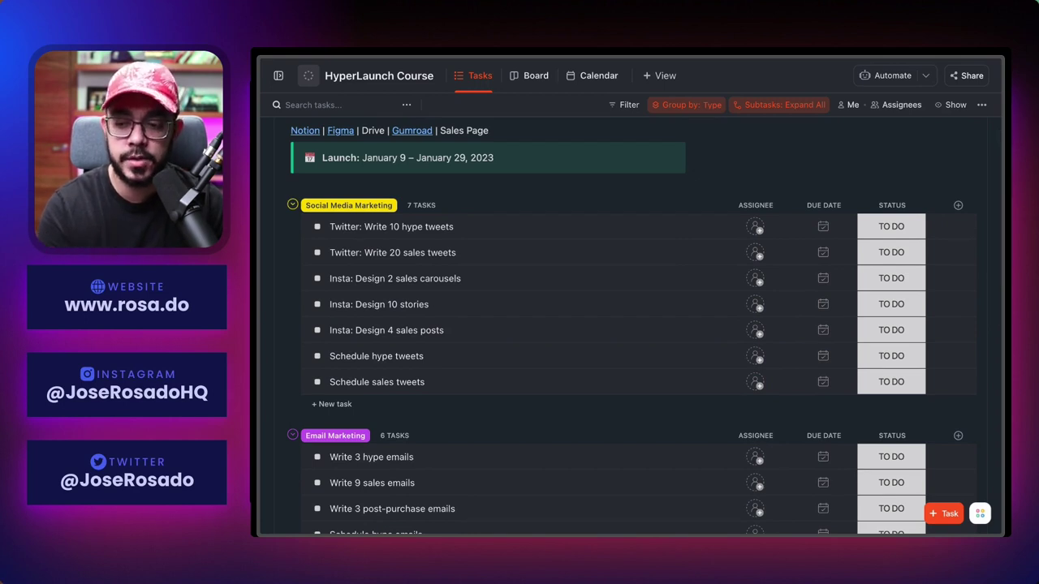
{"action": "scroll", "coordinate": [633, 325], "scroll_direction": "down", "scroll_amount": 5}
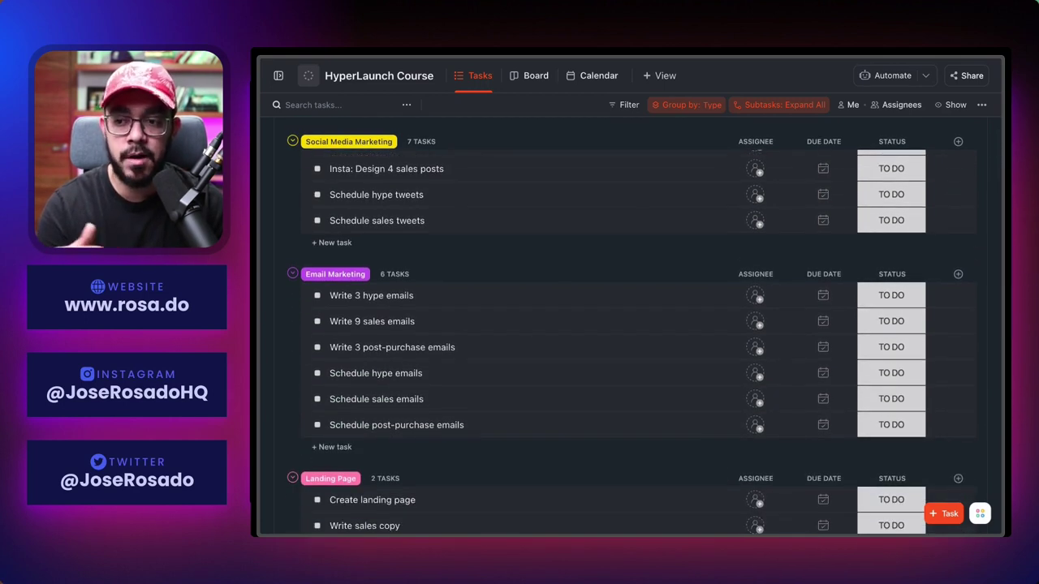
{"action": "scroll", "coordinate": [633, 325], "scroll_direction": "up", "scroll_amount": 6}
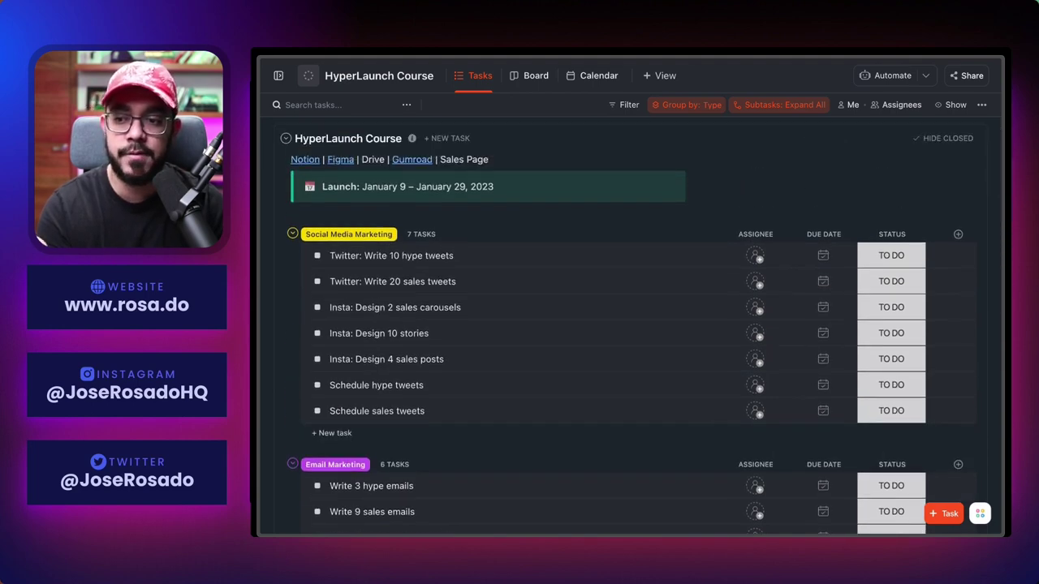
{"action": "scroll", "coordinate": [634, 324], "scroll_direction": "down", "scroll_amount": 6}
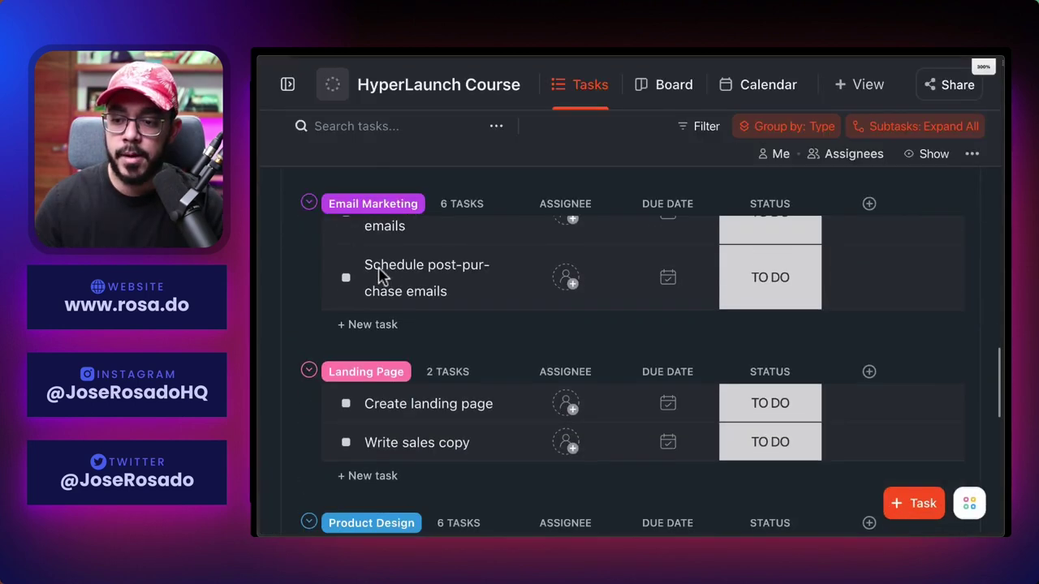
{"action": "scroll", "coordinate": [381, 276], "scroll_direction": "down", "scroll_amount": 3}
{"action": "scroll", "coordinate": [398, 308], "scroll_direction": "down", "scroll_amount": 2}
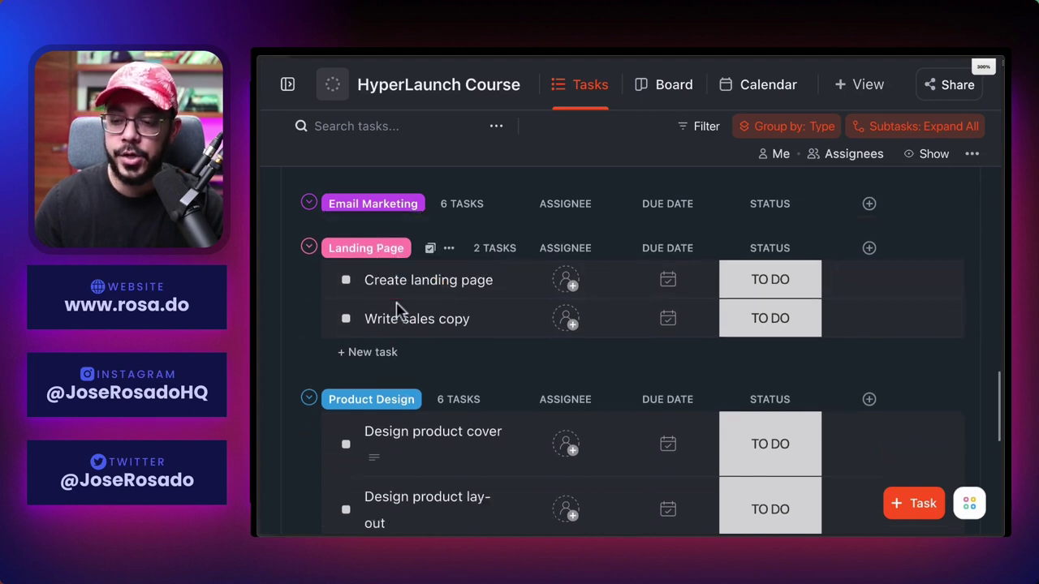
{"action": "scroll", "coordinate": [390, 333], "scroll_direction": "down", "scroll_amount": 4}
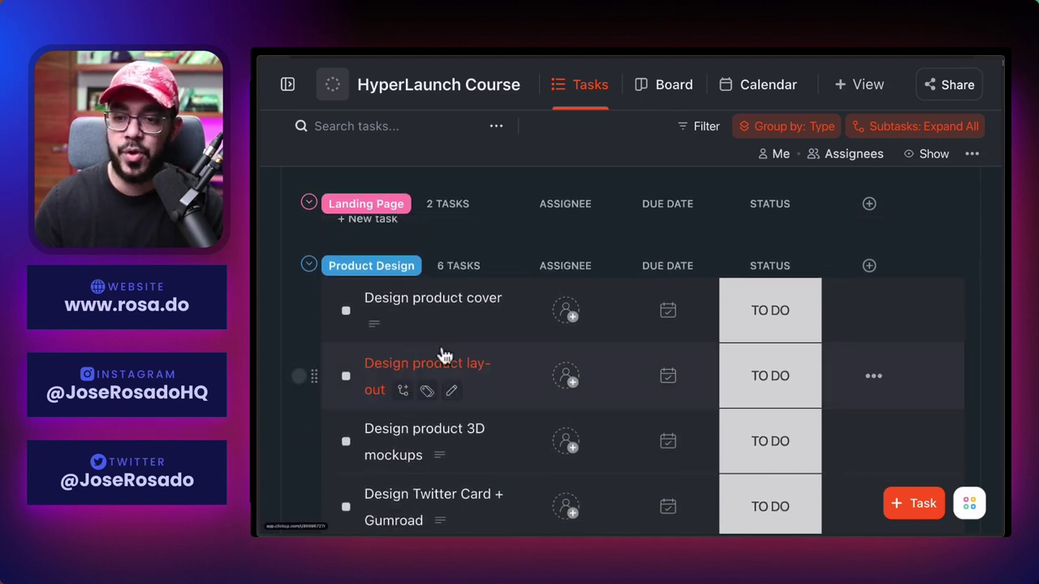
{"action": "key", "text": "ctrl+minus"}
{"action": "scroll", "coordinate": [501, 332], "scroll_direction": "up", "scroll_amount": 3}
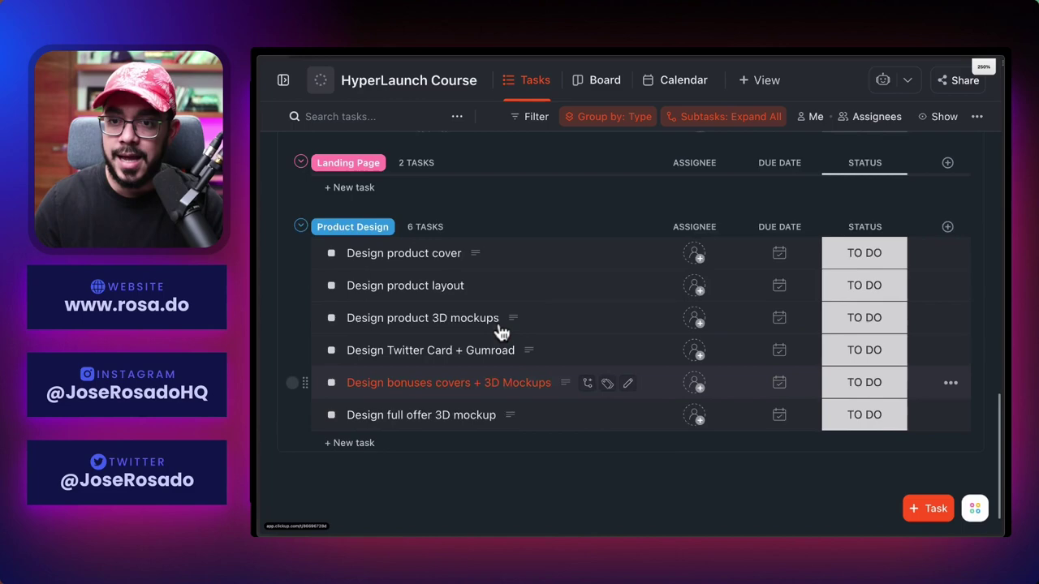
{"action": "scroll", "coordinate": [501, 333], "scroll_direction": "up", "scroll_amount": 10}
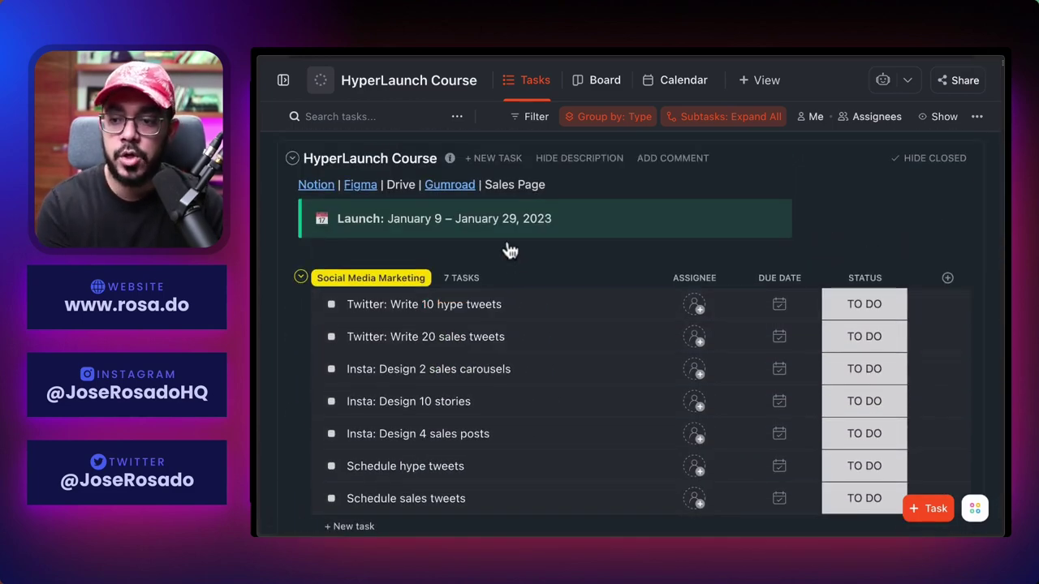
{"action": "scroll", "coordinate": [487, 264], "scroll_direction": "down", "scroll_amount": 1}
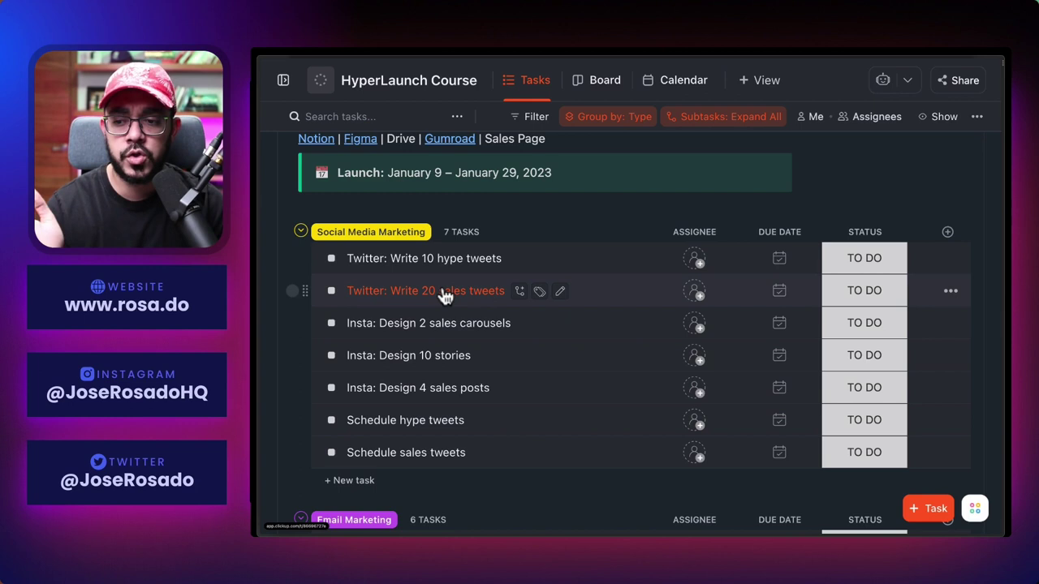
{"action": "scroll", "coordinate": [445, 296], "scroll_direction": "down", "scroll_amount": 1}
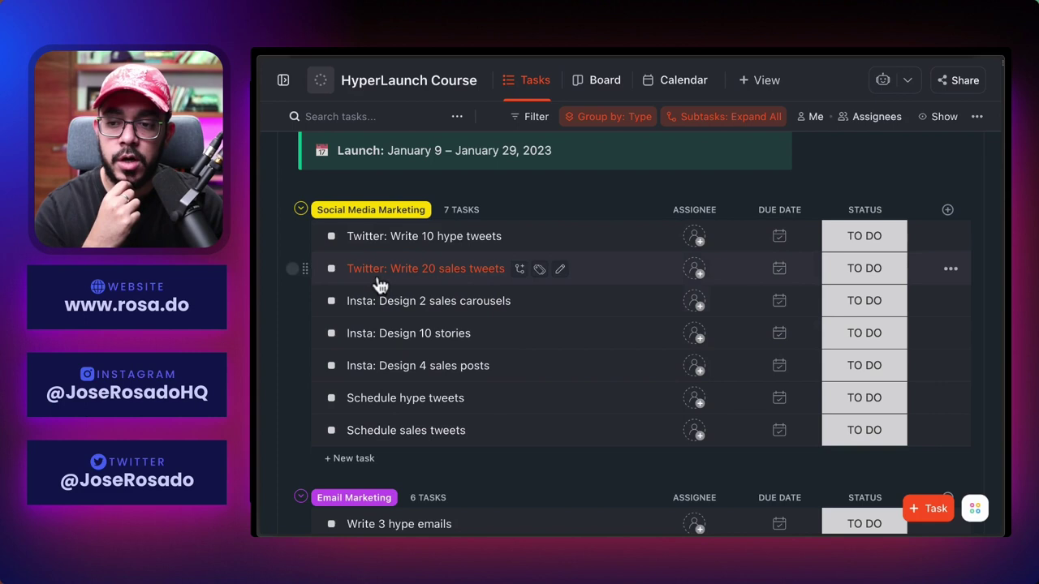
{"action": "scroll", "coordinate": [434, 396], "scroll_direction": "down", "scroll_amount": 1}
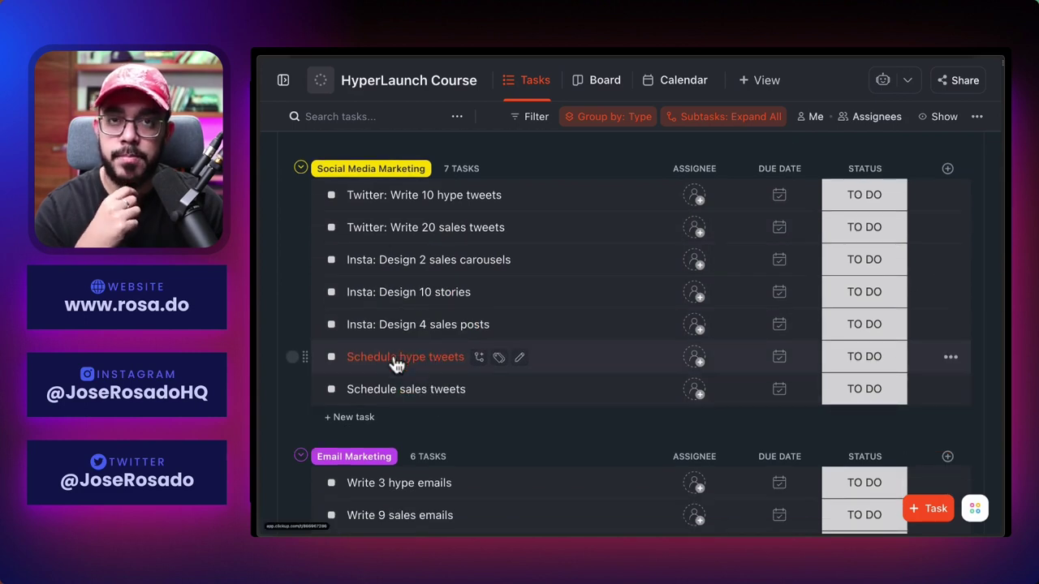
{"action": "scroll", "coordinate": [396, 364], "scroll_direction": "down", "scroll_amount": 5}
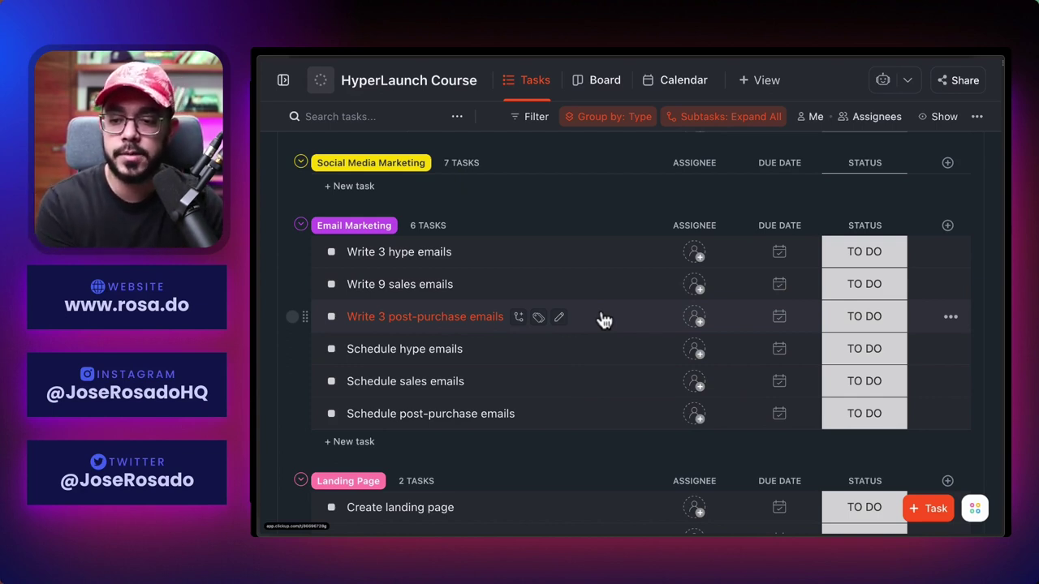
{"action": "scroll", "coordinate": [439, 207], "scroll_direction": "down", "scroll_amount": 1}
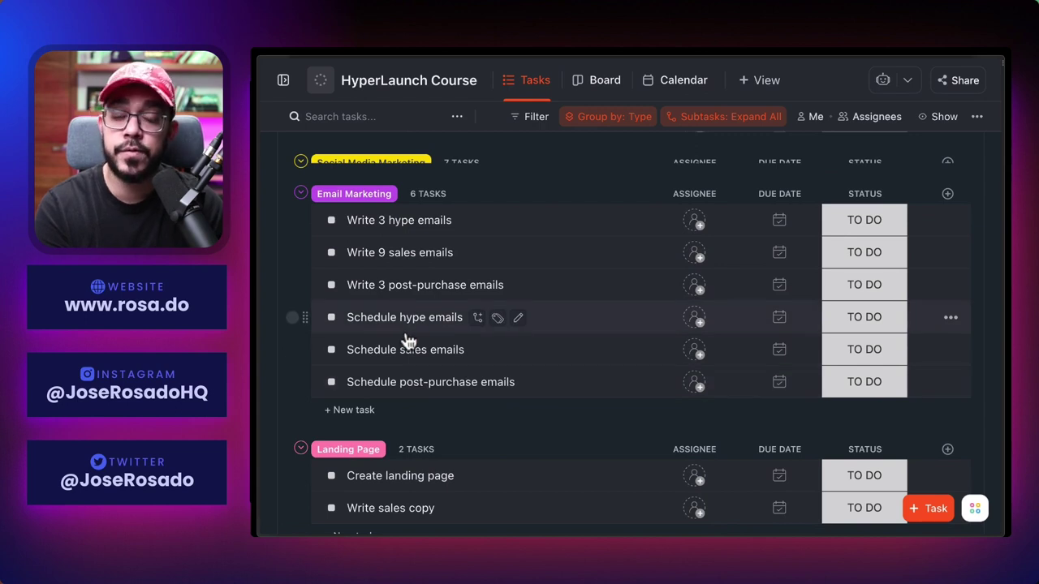
{"action": "scroll", "coordinate": [408, 339], "scroll_direction": "down", "scroll_amount": 4}
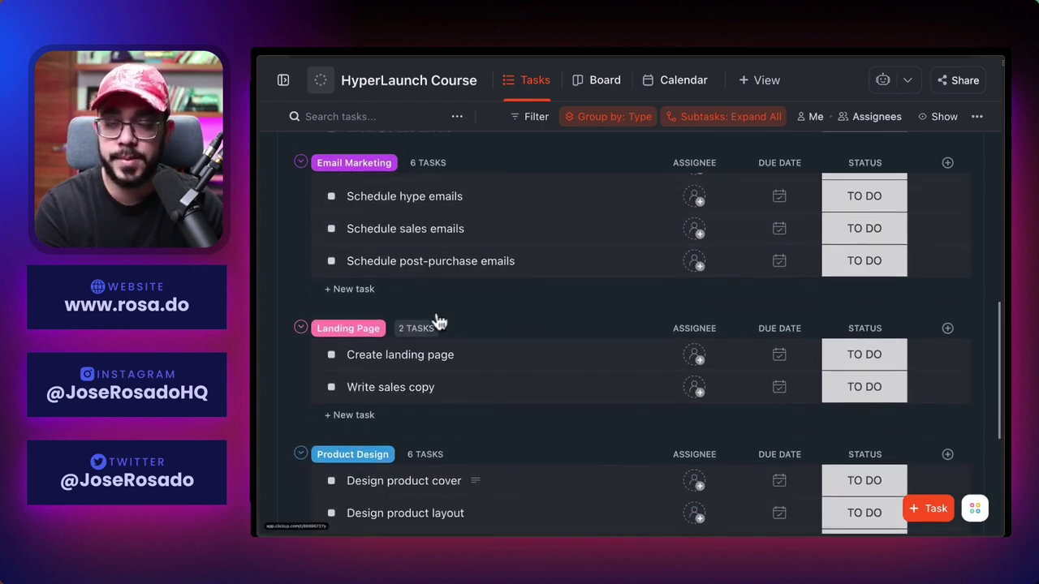
{"action": "scroll", "coordinate": [439, 318], "scroll_direction": "down", "scroll_amount": 2}
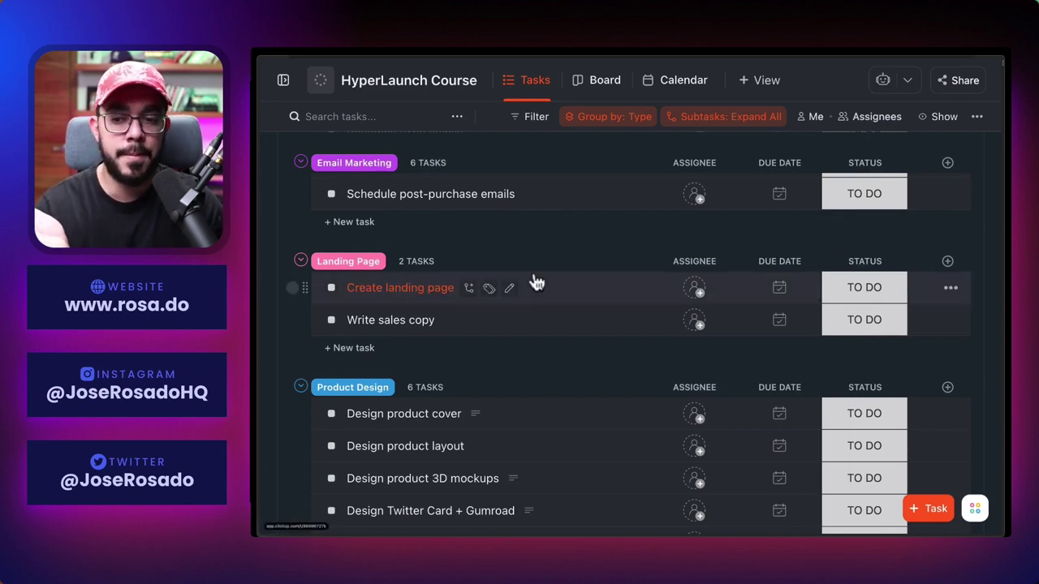
{"action": "scroll", "coordinate": [536, 282], "scroll_direction": "down", "scroll_amount": 1}
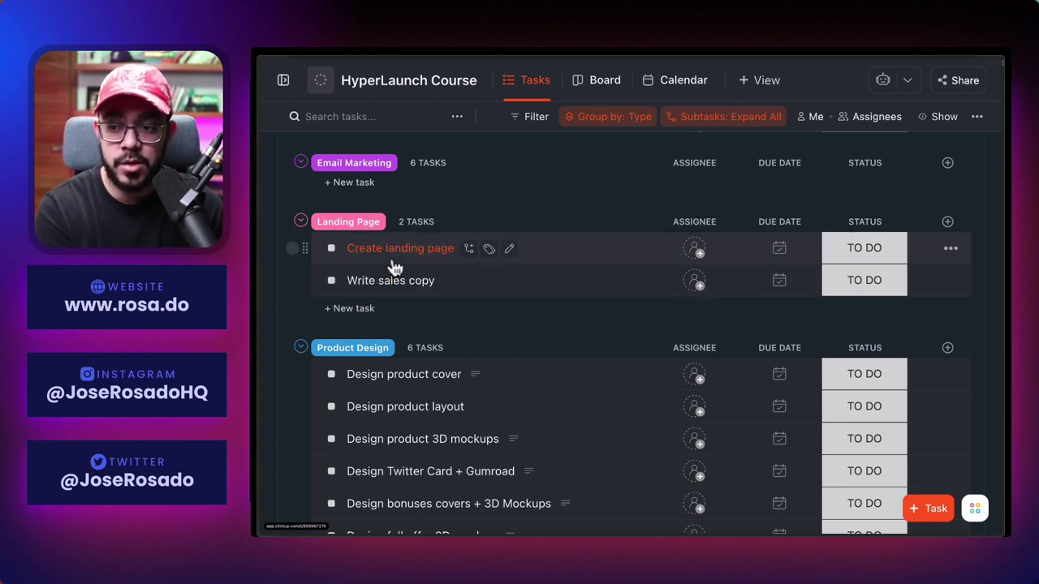
{"action": "scroll", "coordinate": [415, 307], "scroll_direction": "down", "scroll_amount": 3}
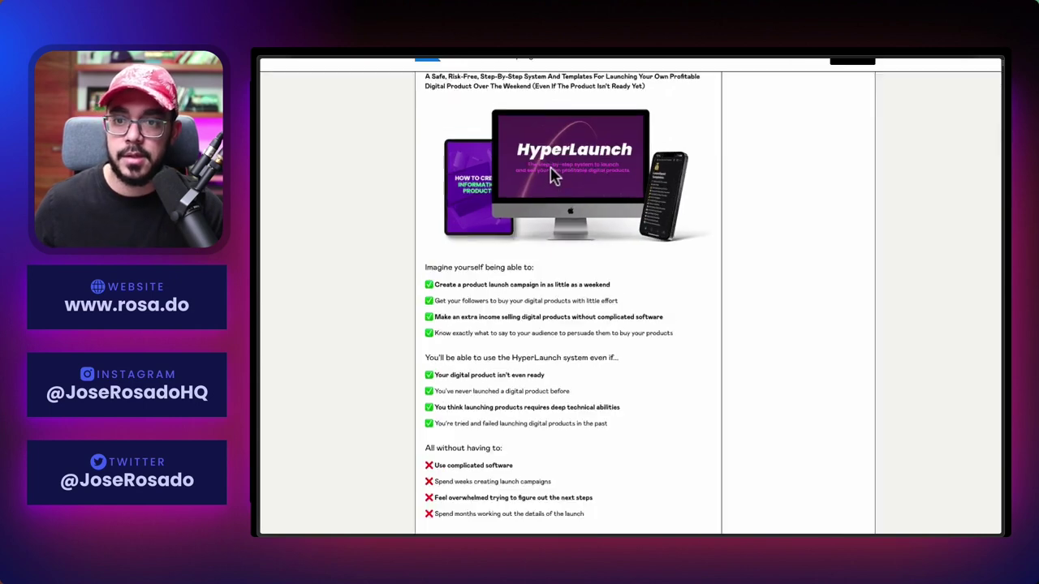
{"action": "scroll", "coordinate": [560, 177], "scroll_direction": "up", "scroll_amount": 2}
{"action": "scroll", "coordinate": [539, 234], "scroll_direction": "down", "scroll_amount": 1}
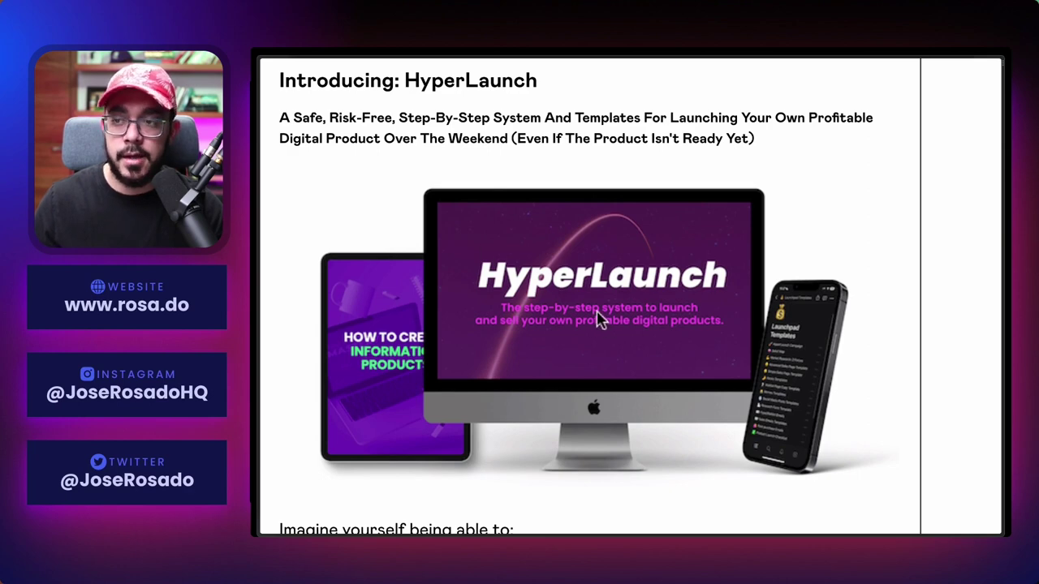
{"action": "scroll", "coordinate": [597, 318], "scroll_direction": "down", "scroll_amount": 1}
{"action": "scroll", "coordinate": [596, 319], "scroll_direction": "down", "scroll_amount": 1}
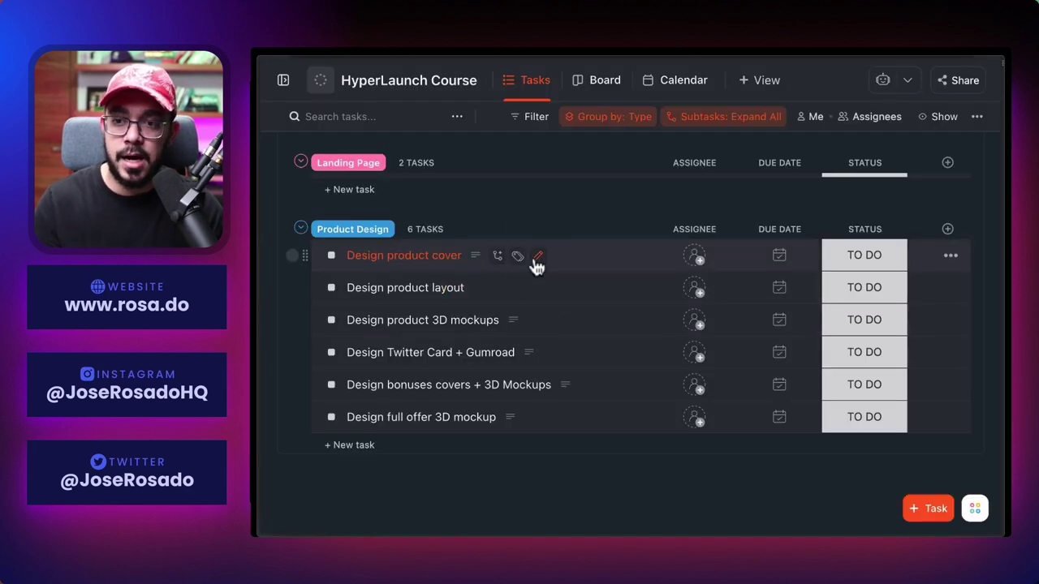
{"action": "scroll", "coordinate": [615, 255], "scroll_direction": "up", "scroll_amount": 10}
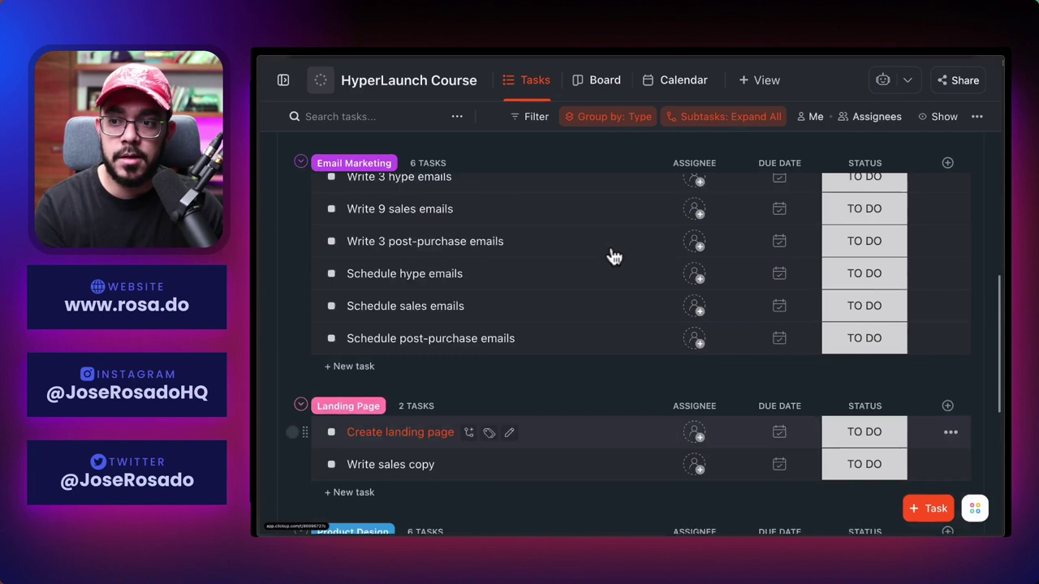
{"action": "scroll", "coordinate": [614, 256], "scroll_direction": "up", "scroll_amount": 2}
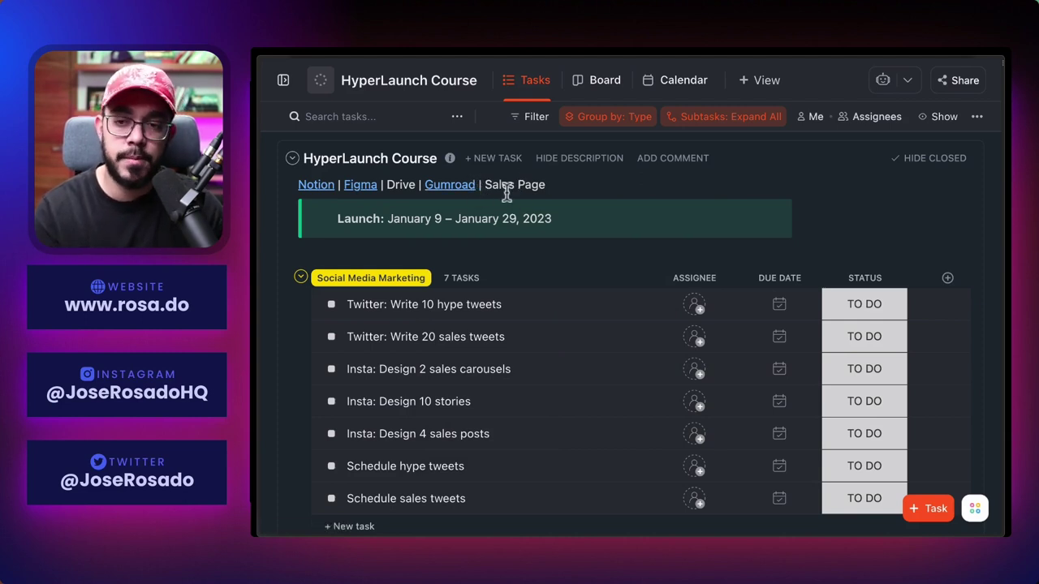
Open the HyperLaunch Course list details, edit its description, and return to the tasks
{"action": "left_click_drag", "start_coordinate": [485, 184], "coordinate": [550, 184]}
{"action": "left_click", "coordinate": [528, 216]}
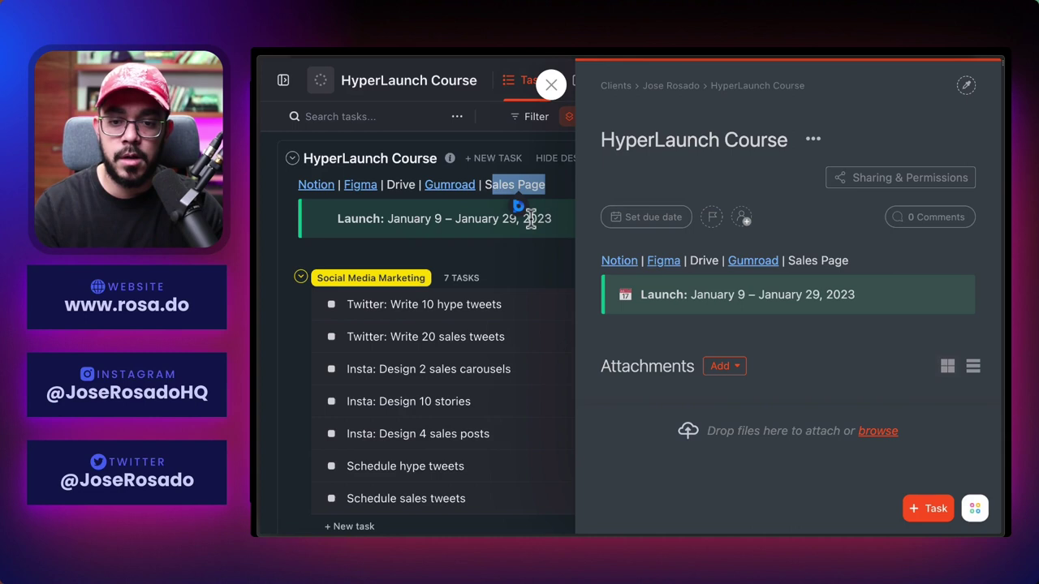
{"action": "left_click", "coordinate": [713, 269]}
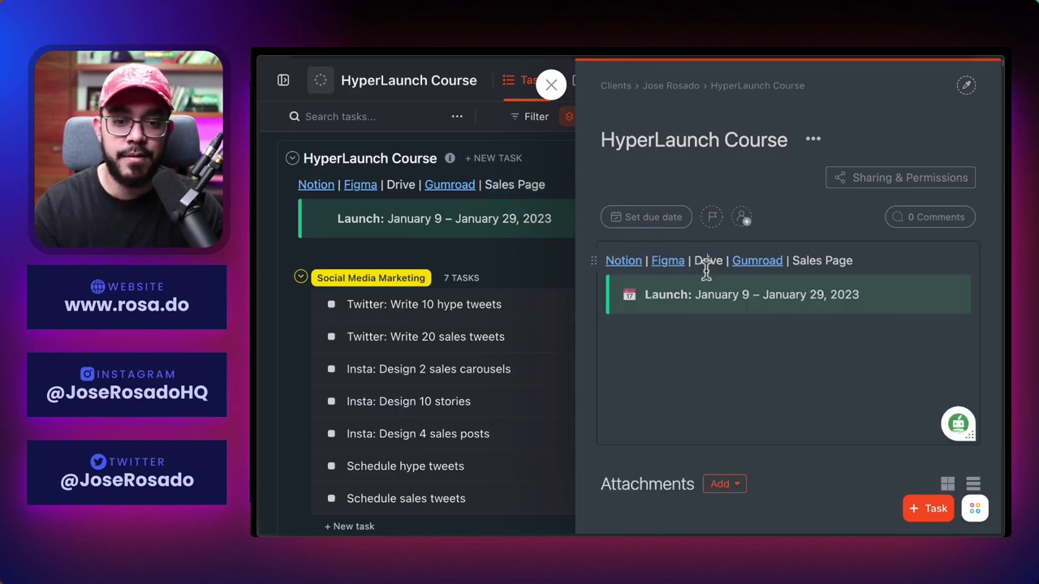
{"action": "left_click", "coordinate": [497, 218]}
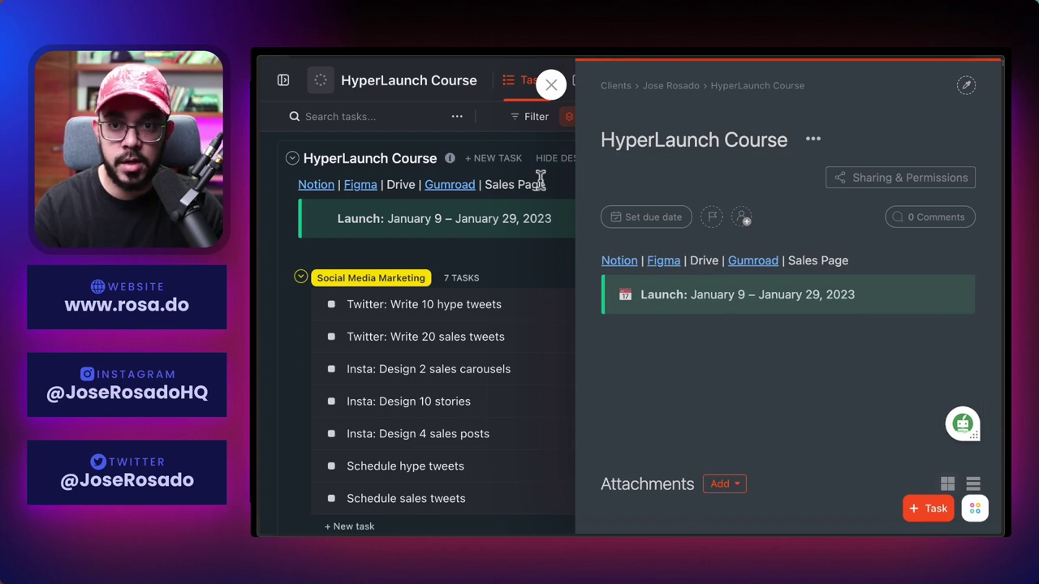
{"action": "left_click", "coordinate": [551, 85]}
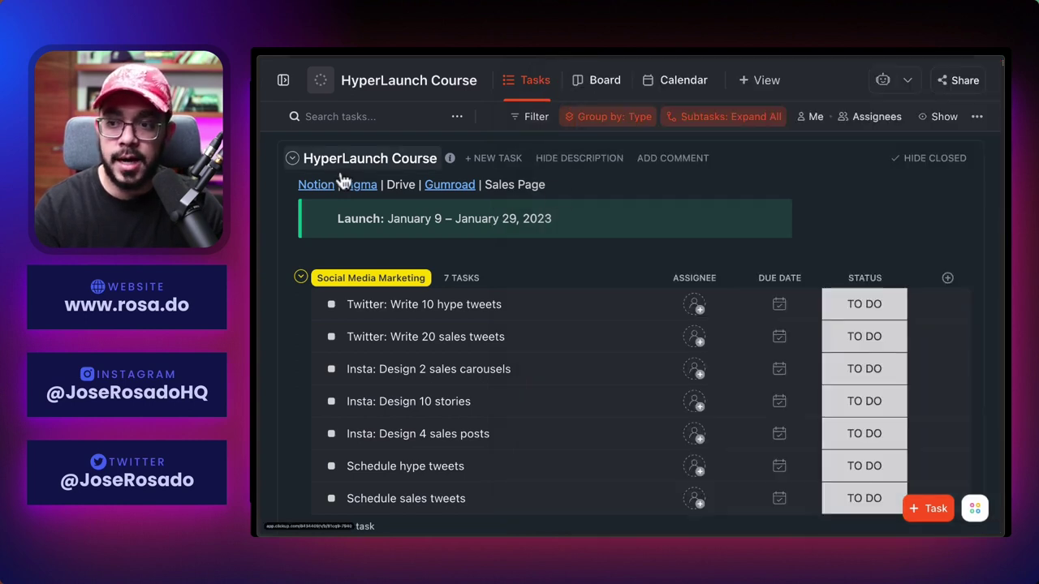
Check where the Notion link in the list description leads
{"action": "left_click", "coordinate": [316, 185]}
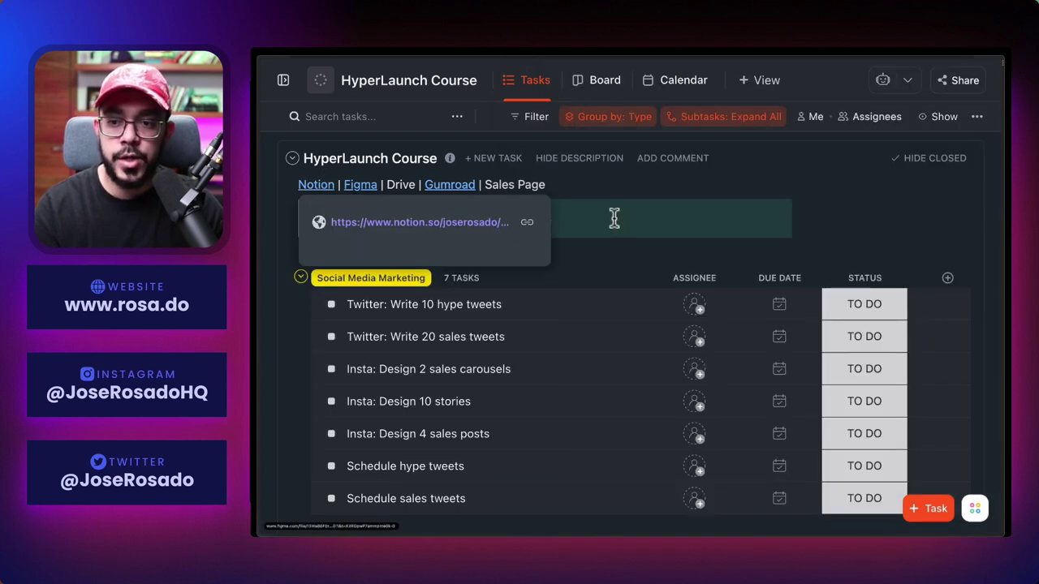
{"action": "scroll", "coordinate": [615, 218], "scroll_direction": "down", "scroll_amount": 2}
{"action": "scroll", "coordinate": [613, 211], "scroll_direction": "up", "scroll_amount": 1}
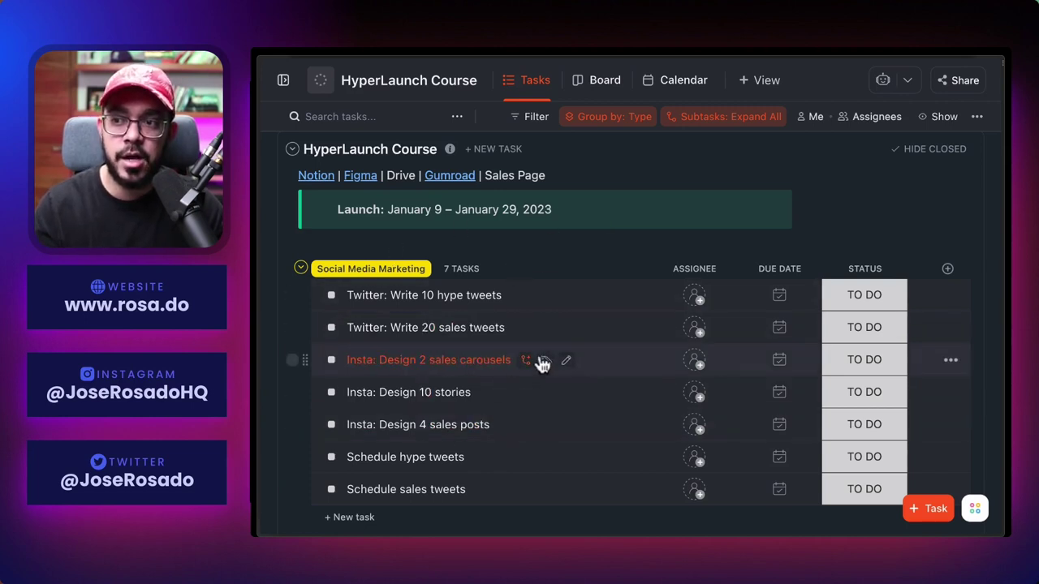
Add a Doc view to the HyperLaunch Course list, then delete it
{"action": "left_click", "coordinate": [764, 80]}
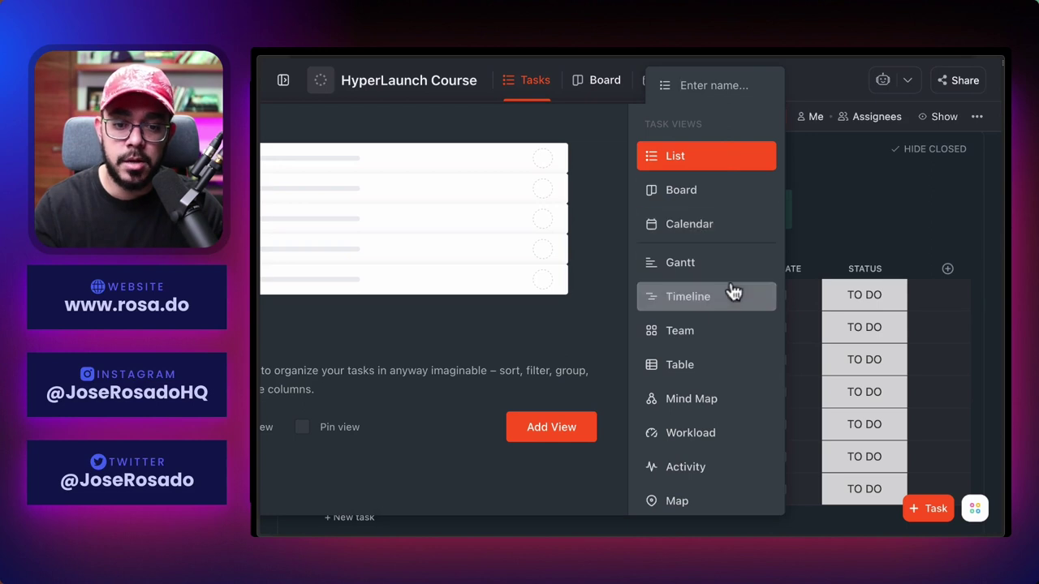
{"action": "scroll", "coordinate": [710, 330], "scroll_direction": "down", "scroll_amount": 5}
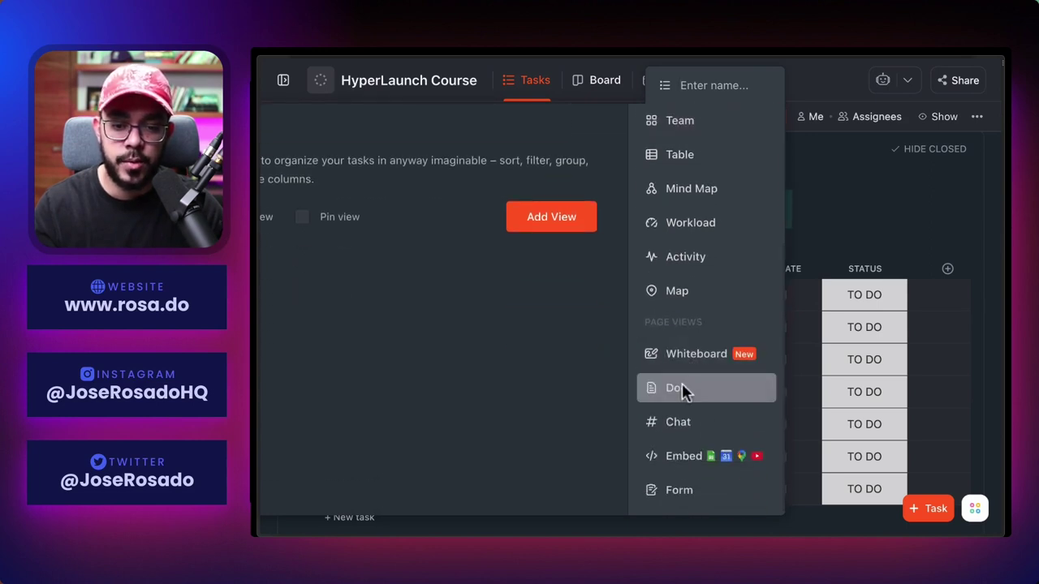
{"action": "left_click", "coordinate": [682, 390]}
{"action": "left_click", "coordinate": [547, 229]}
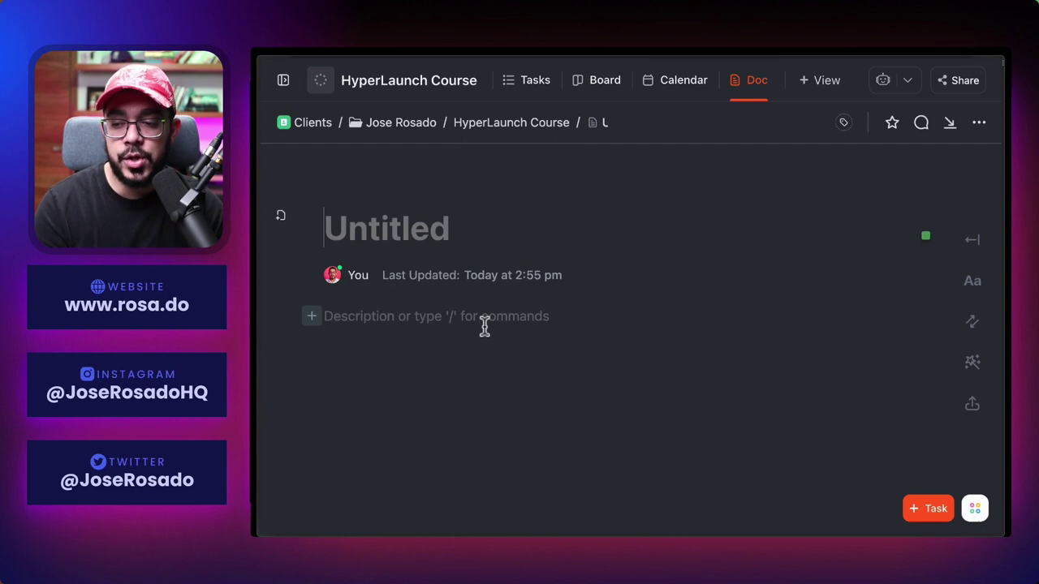
{"action": "mouse_move", "coordinate": [409, 230]}
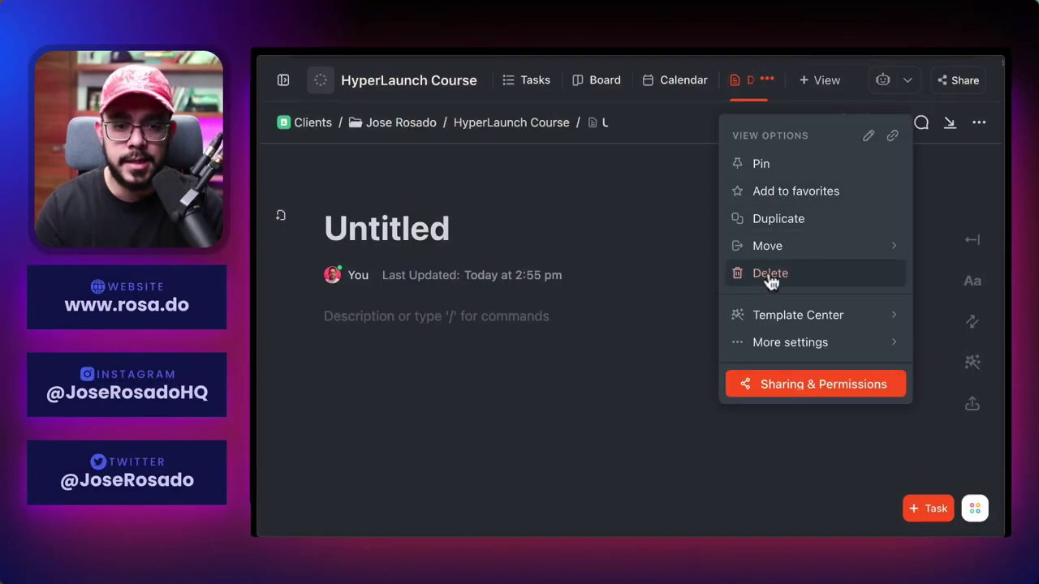
{"action": "left_click", "coordinate": [770, 276]}
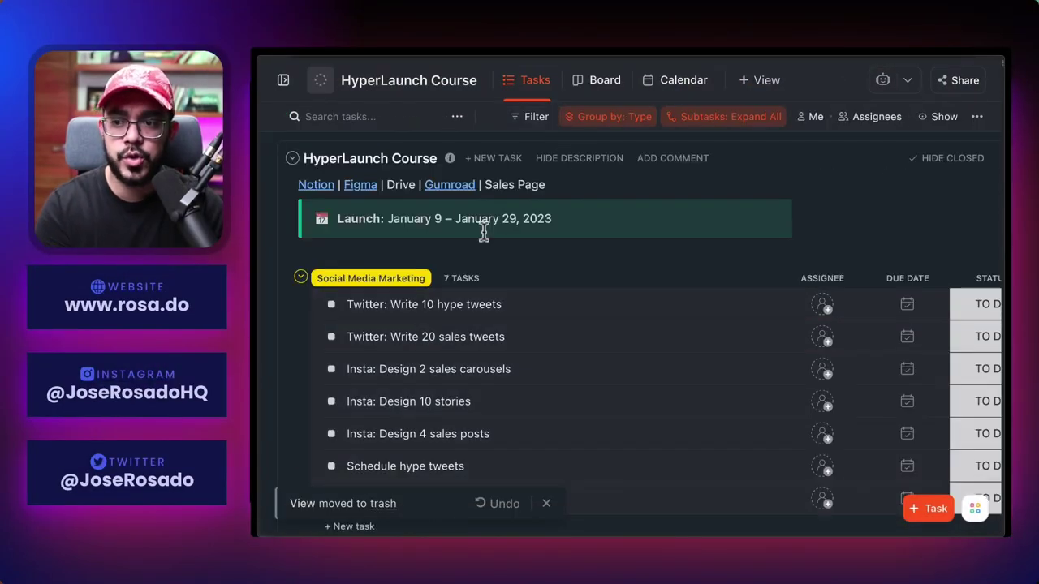
{"action": "mouse_move", "coordinate": [320, 201]}
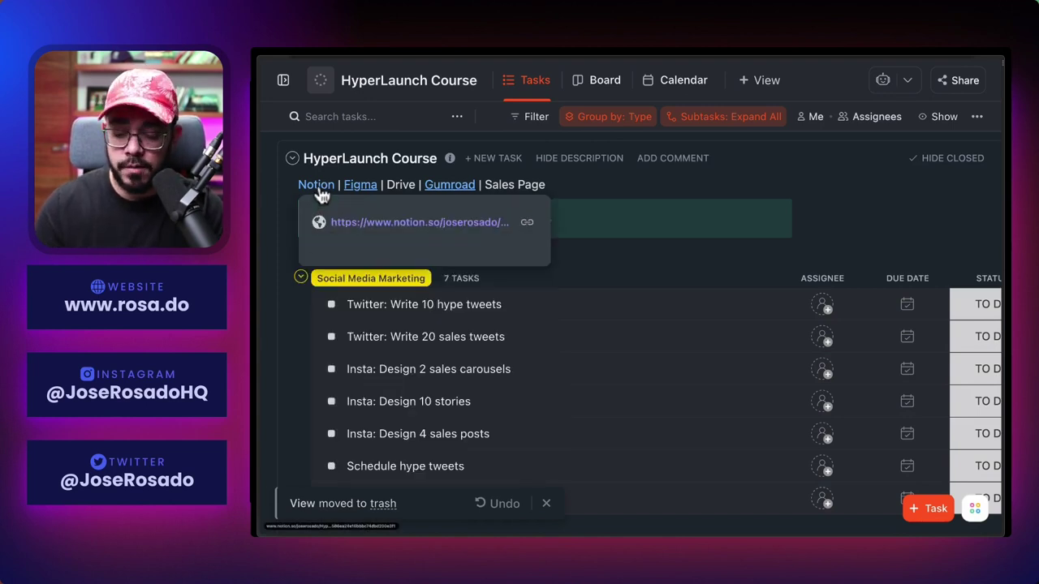
Open the linked HyperLaunch page, expand Product Details, and go to the Belief Map sub-page
{"action": "left_click", "coordinate": [319, 187]}
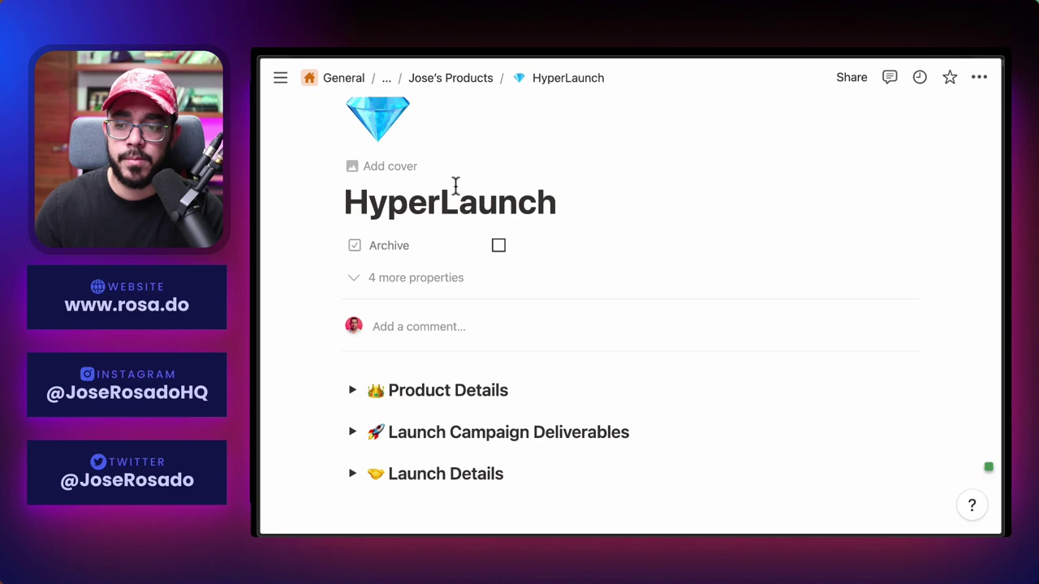
{"action": "scroll", "coordinate": [455, 186], "scroll_direction": "down", "scroll_amount": 3}
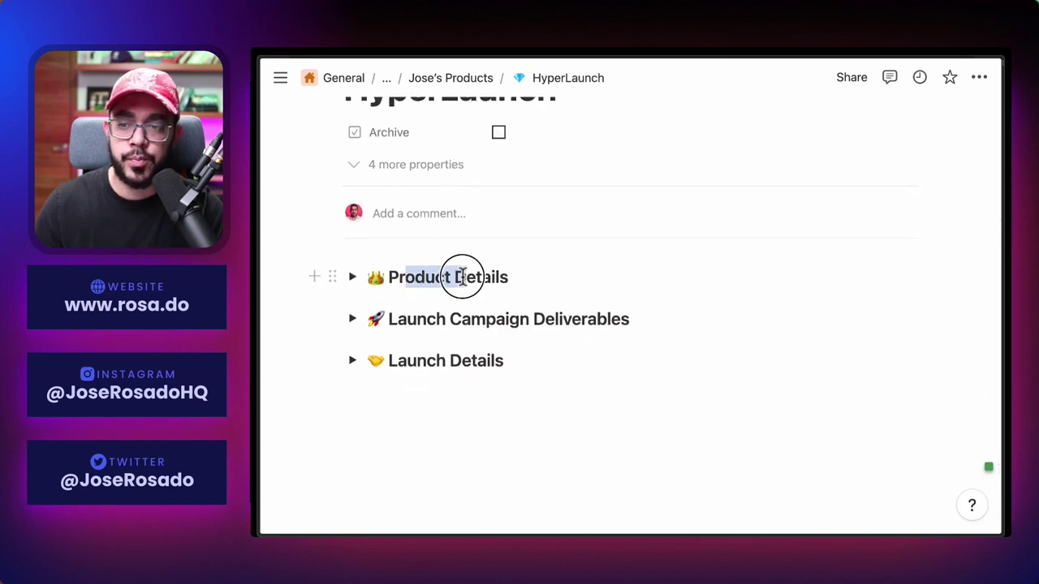
{"action": "left_click_drag", "start_coordinate": [463, 277], "coordinate": [436, 277]}
{"action": "left_click", "coordinate": [436, 277]}
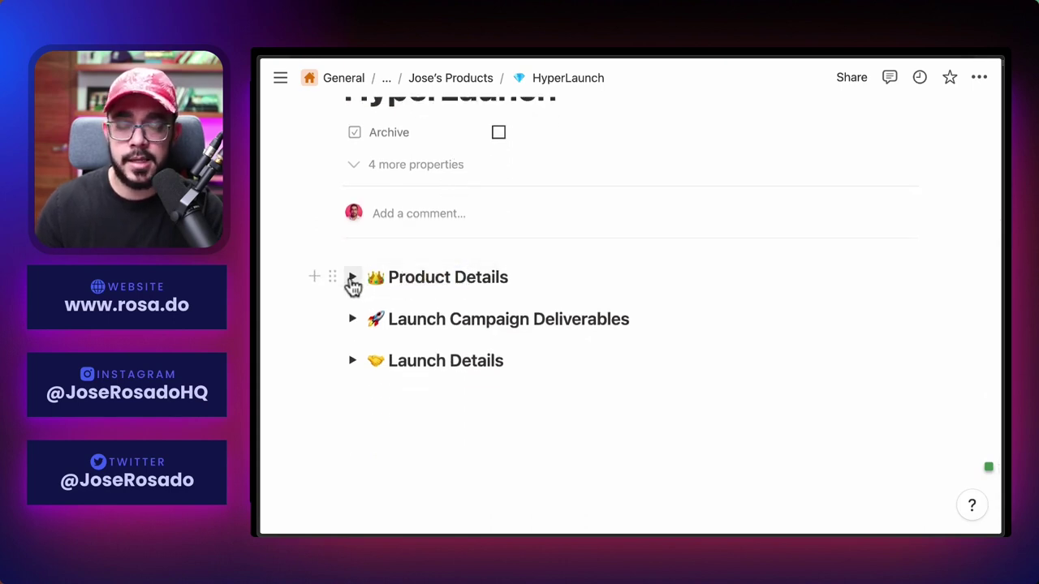
{"action": "left_click", "coordinate": [352, 278]}
{"action": "scroll", "coordinate": [443, 267], "scroll_direction": "down", "scroll_amount": 2}
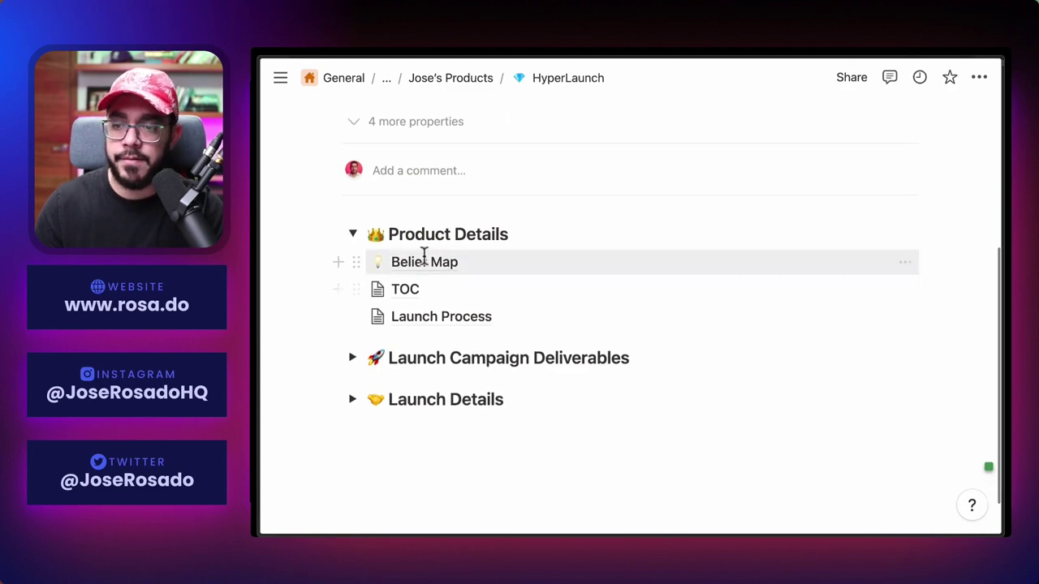
{"action": "left_click", "coordinate": [418, 262]}
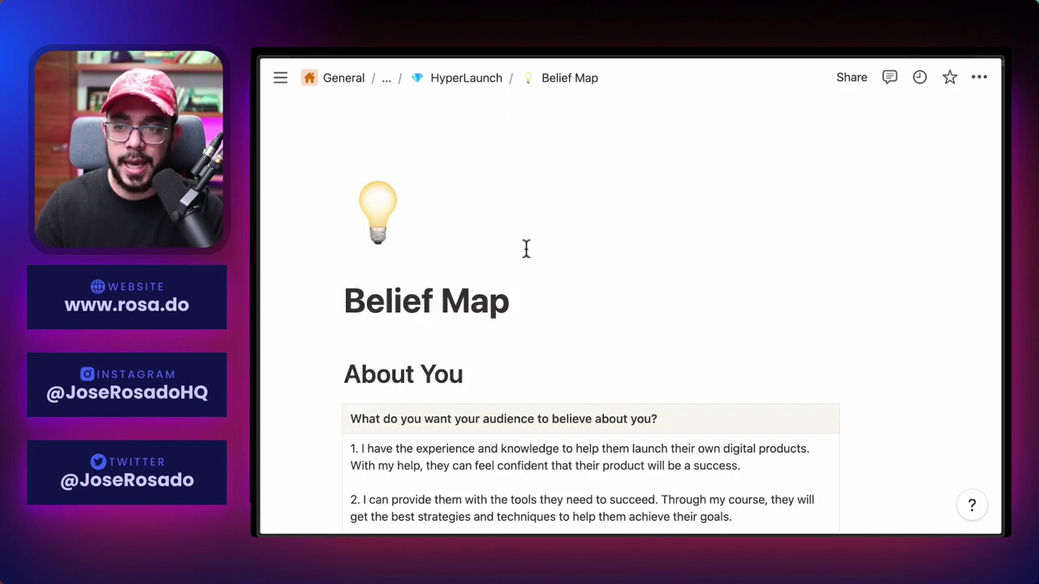
{"action": "scroll", "coordinate": [528, 248], "scroll_direction": "down", "scroll_amount": 5}
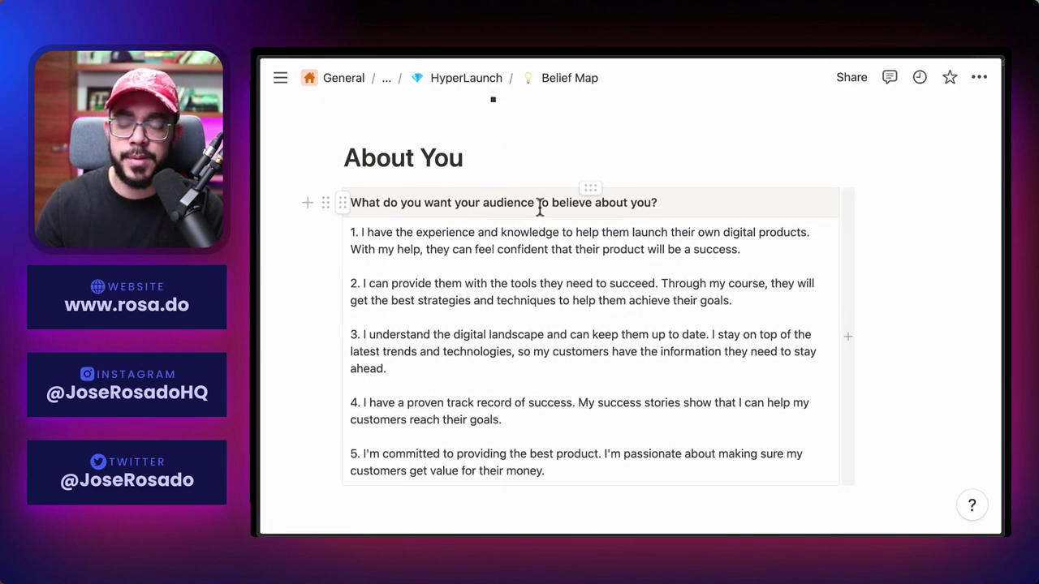
{"action": "scroll", "coordinate": [541, 206], "scroll_direction": "down", "scroll_amount": 8}
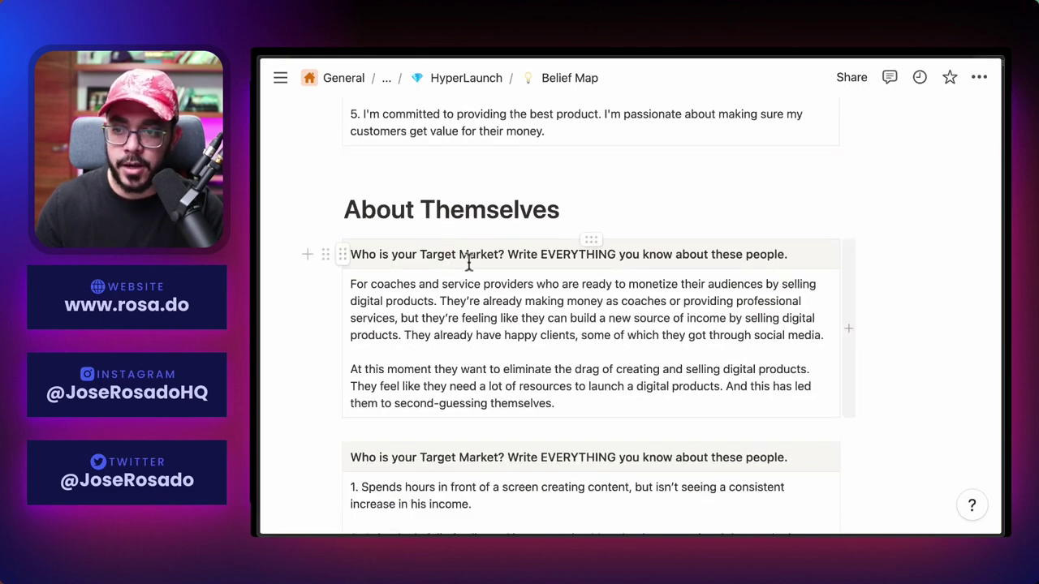
{"action": "scroll", "coordinate": [468, 262], "scroll_direction": "down", "scroll_amount": 12}
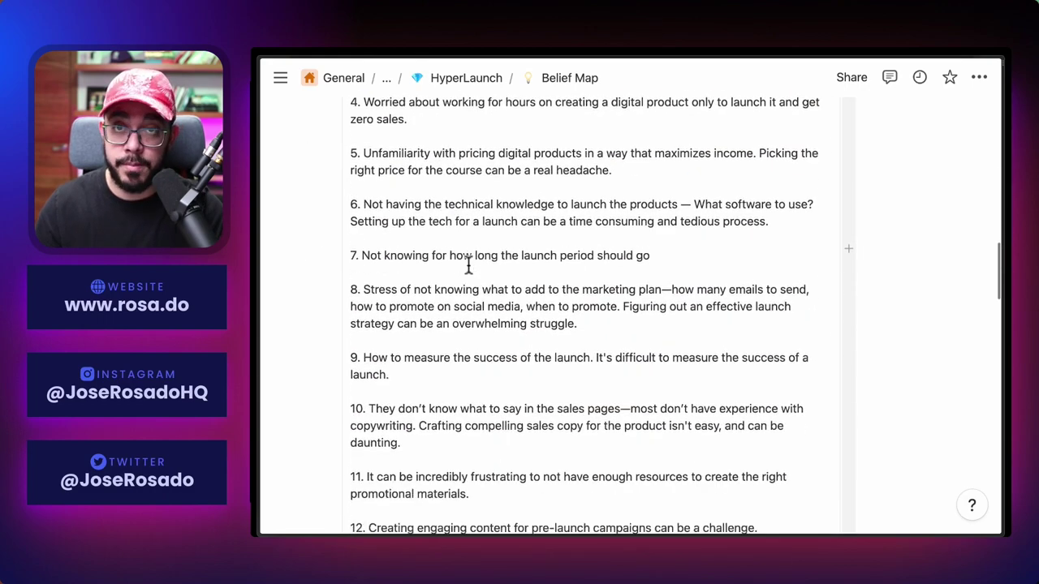
{"action": "scroll", "coordinate": [468, 261], "scroll_direction": "down", "scroll_amount": 8}
{"action": "scroll", "coordinate": [443, 280], "scroll_direction": "down", "scroll_amount": 2}
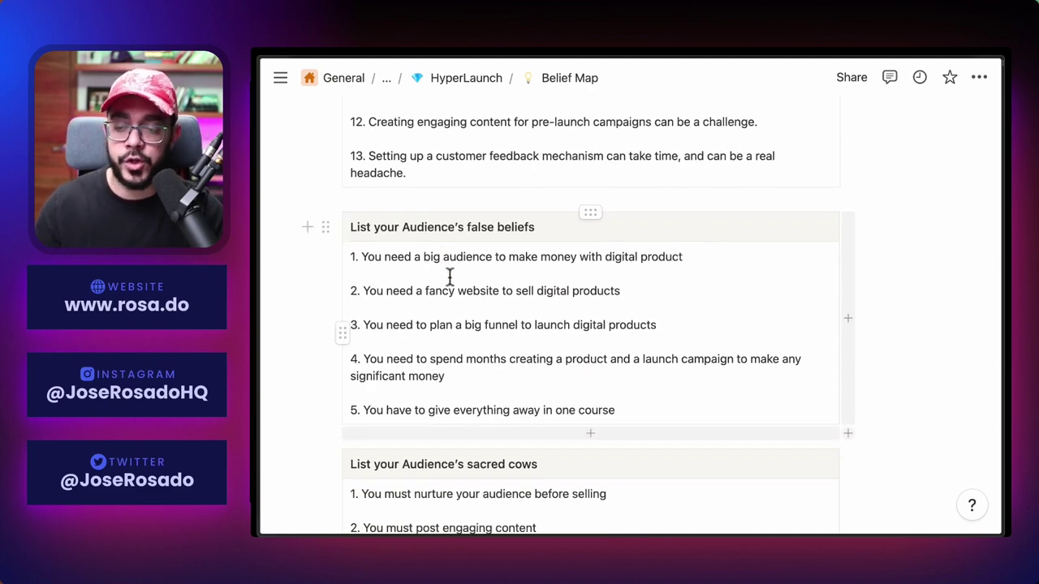
{"action": "scroll", "coordinate": [451, 276], "scroll_direction": "down", "scroll_amount": 3}
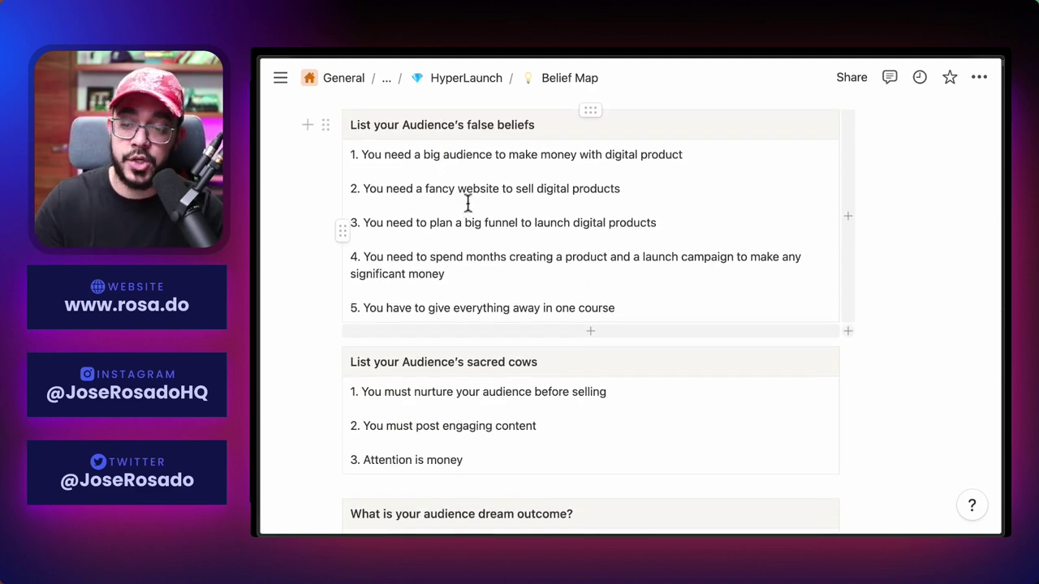
{"action": "scroll", "coordinate": [467, 203], "scroll_direction": "down", "scroll_amount": 3}
Back on HyperLaunch, collapse Product Details, expand Launch Campaign Deliverables, and select its eight rows
{"action": "key", "text": "super+bracketleft"}
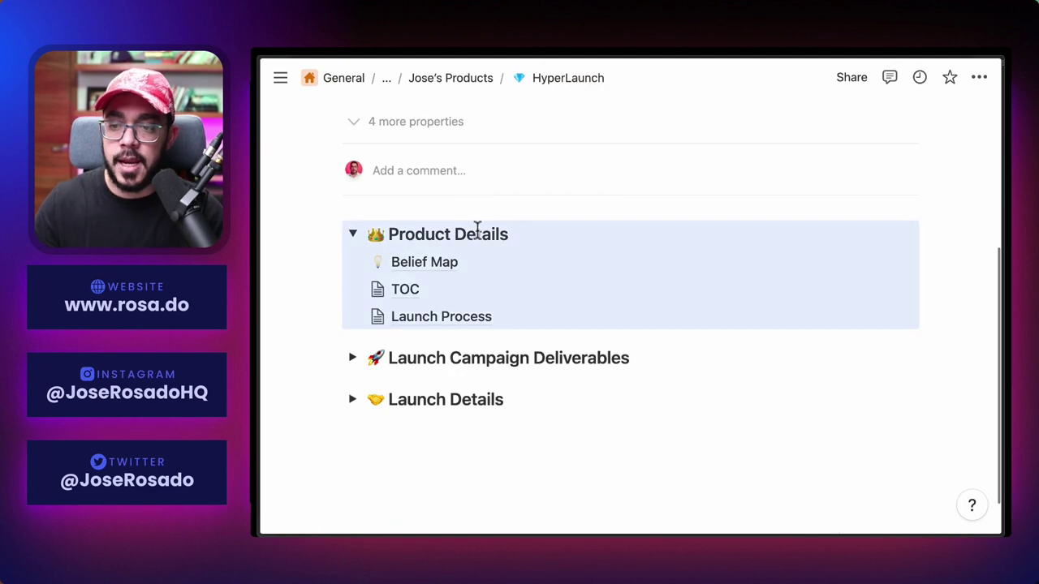
{"action": "left_click", "coordinate": [353, 234]}
{"action": "left_click", "coordinate": [518, 311]}
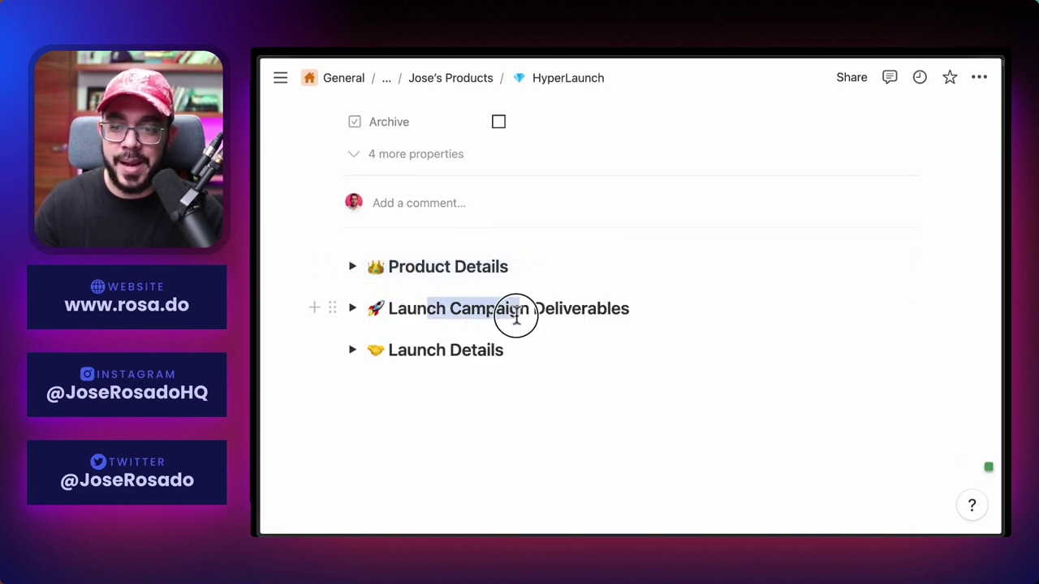
{"action": "left_click", "coordinate": [353, 309]}
{"action": "scroll", "coordinate": [447, 305], "scroll_direction": "down", "scroll_amount": 4}
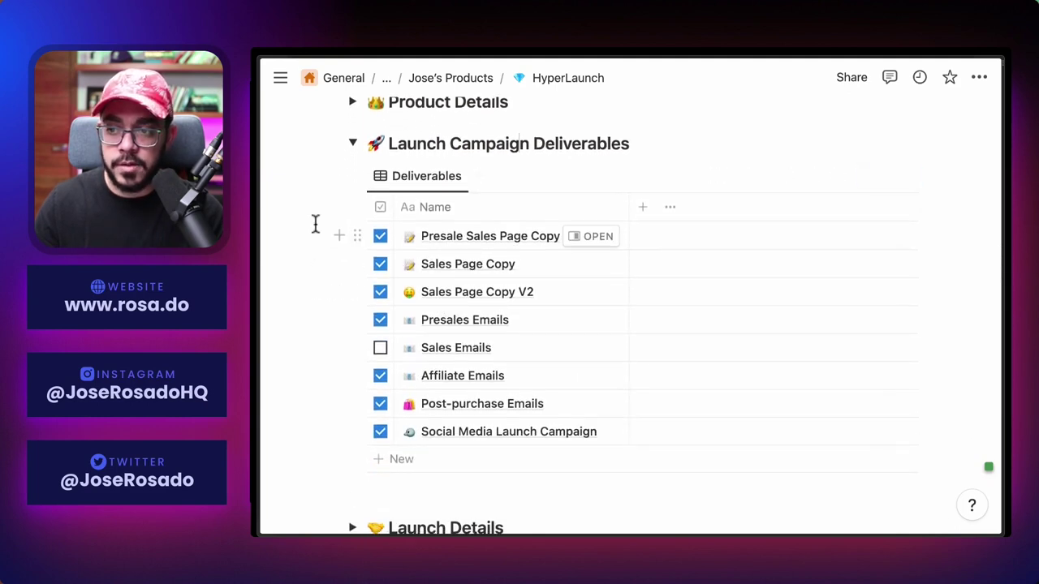
{"action": "left_click_drag", "start_coordinate": [346, 291], "coordinate": [436, 436]}
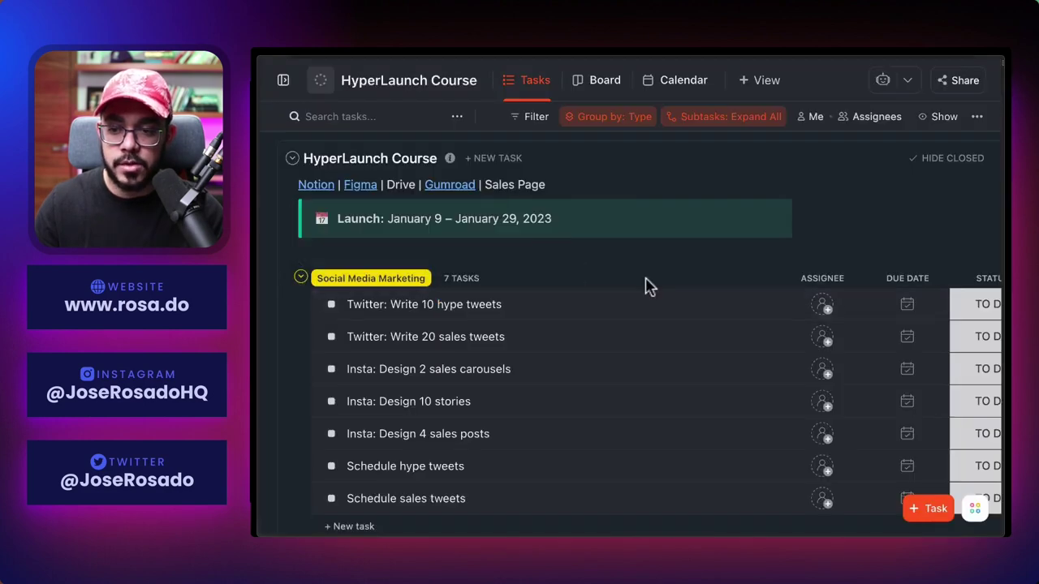
{"action": "scroll", "coordinate": [650, 287], "scroll_direction": "down", "scroll_amount": 2}
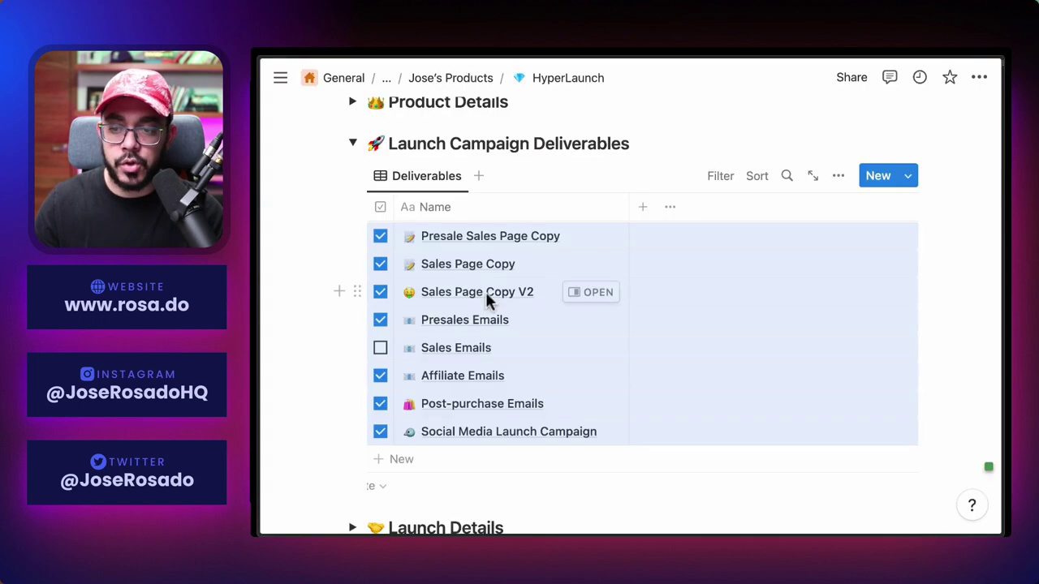
Preview the Social Media Launch Campaign deliverable and expand it to a full page
{"action": "left_click", "coordinate": [586, 433]}
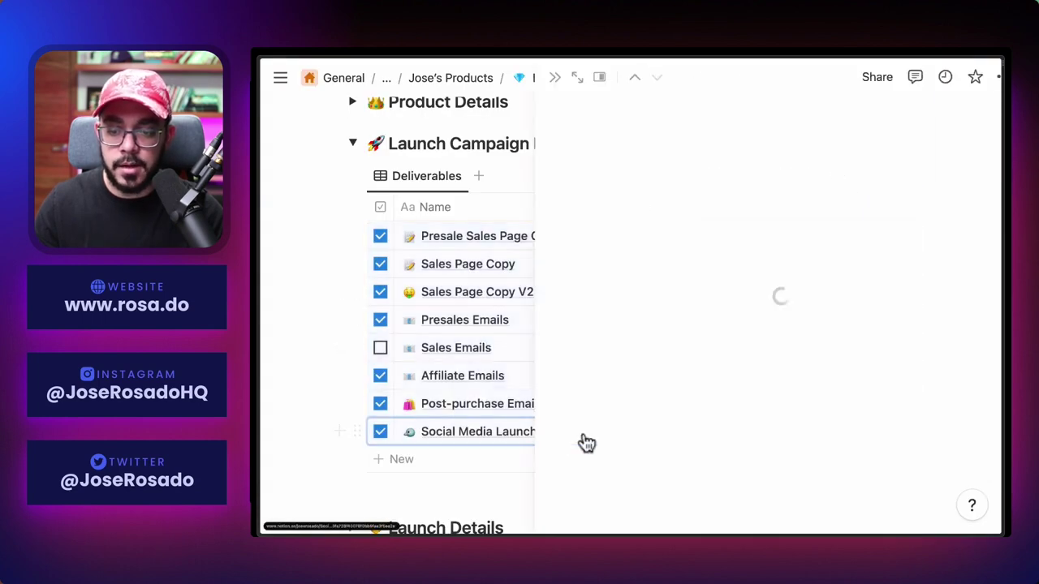
{"action": "scroll", "coordinate": [675, 309], "scroll_direction": "down", "scroll_amount": 1}
{"action": "scroll", "coordinate": [672, 349], "scroll_direction": "down", "scroll_amount": 2}
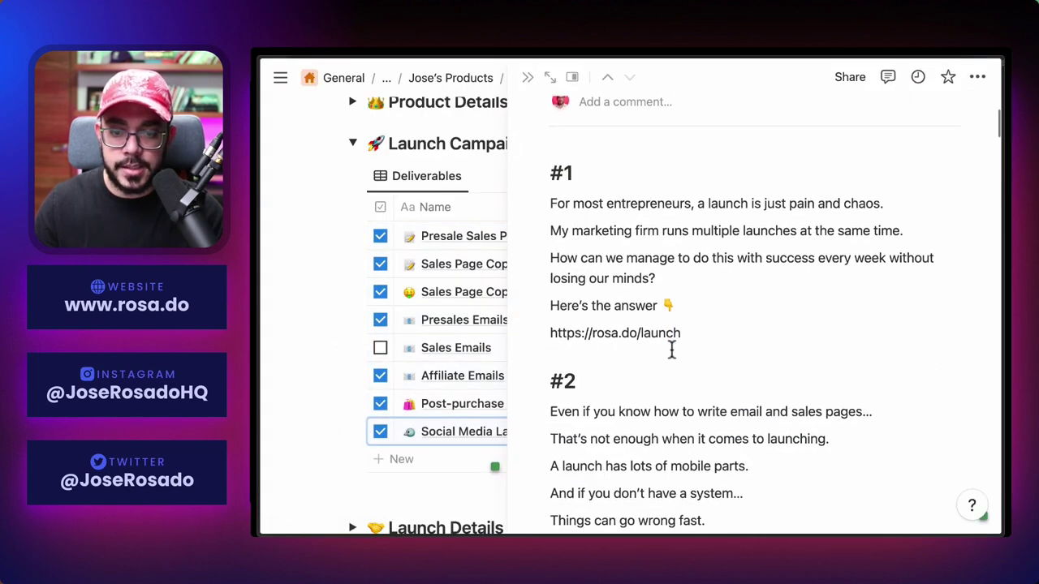
{"action": "left_click", "coordinate": [549, 80]}
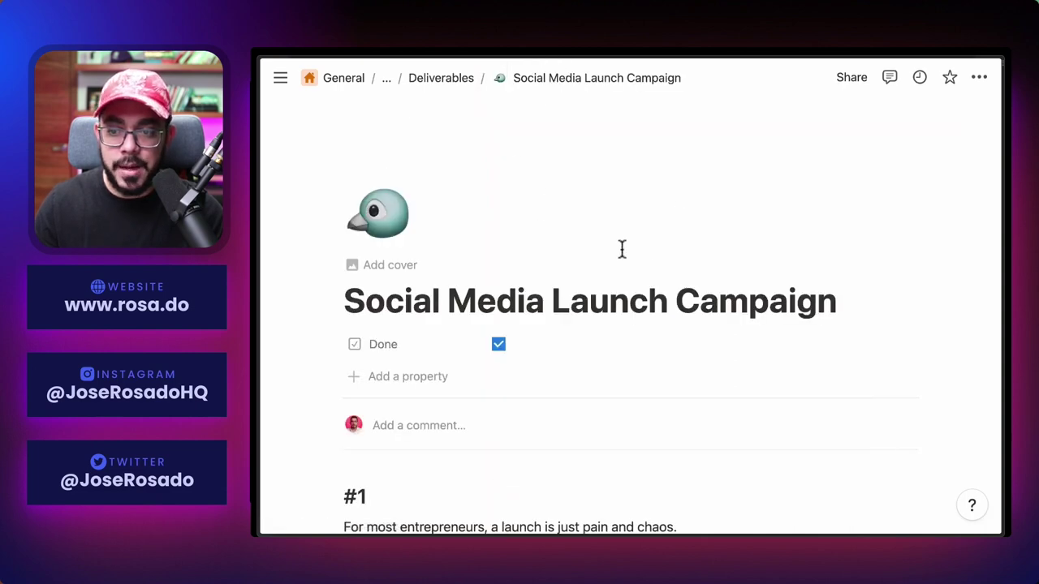
{"action": "scroll", "coordinate": [622, 249], "scroll_direction": "down", "scroll_amount": 4}
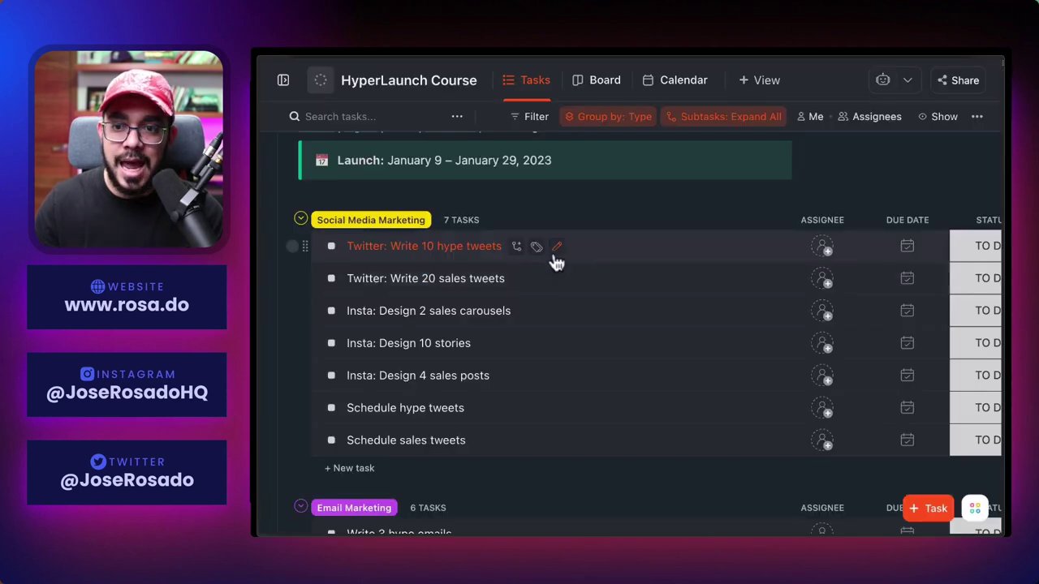
Open the 'Twitter: Write 20 sales tweets' task, keep its Notion link as plain text, and close it
{"action": "left_click", "coordinate": [463, 285]}
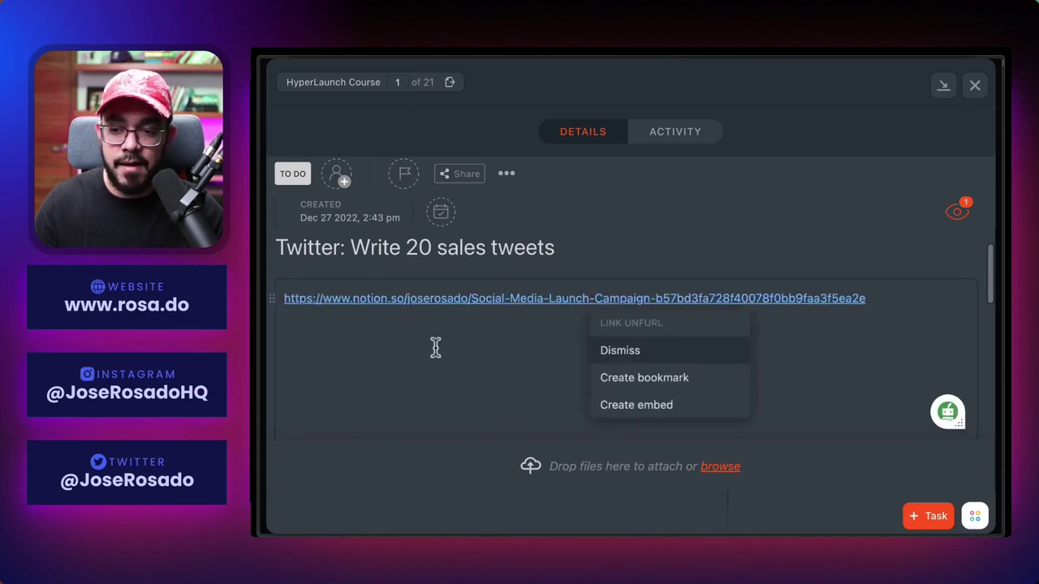
{"action": "left_click", "coordinate": [614, 352]}
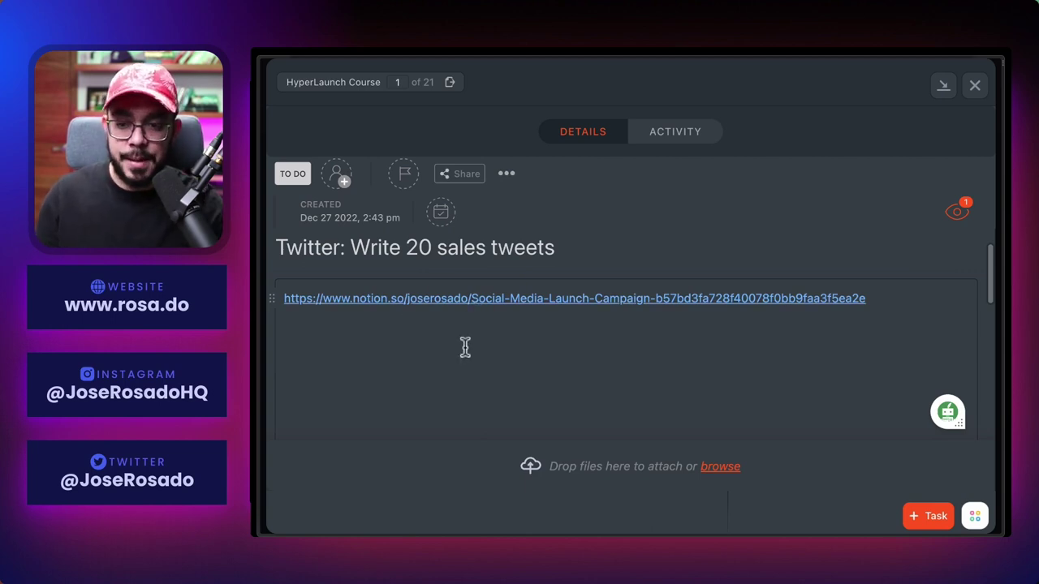
{"action": "key", "text": "Escape"}
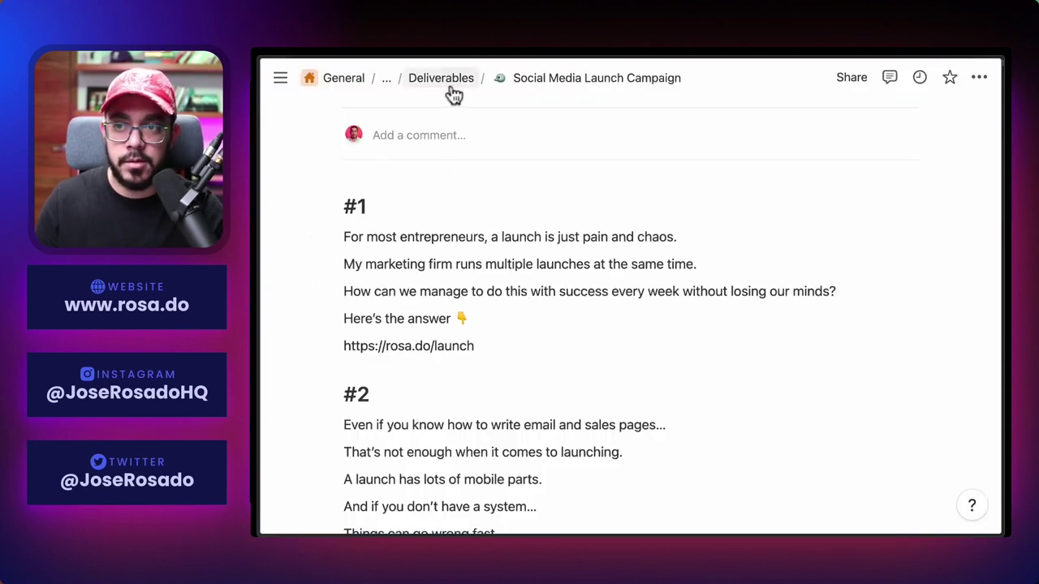
Shrink the campaign page to a side peek, close it, and review the Deliverables table
{"action": "key", "text": "super+bracketleft"}
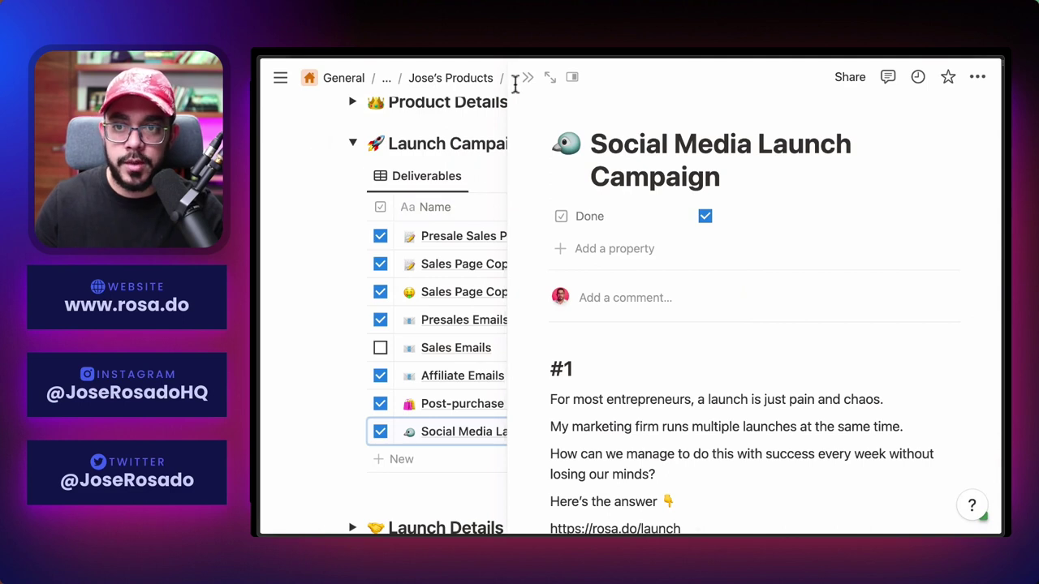
{"action": "key", "text": "Escape"}
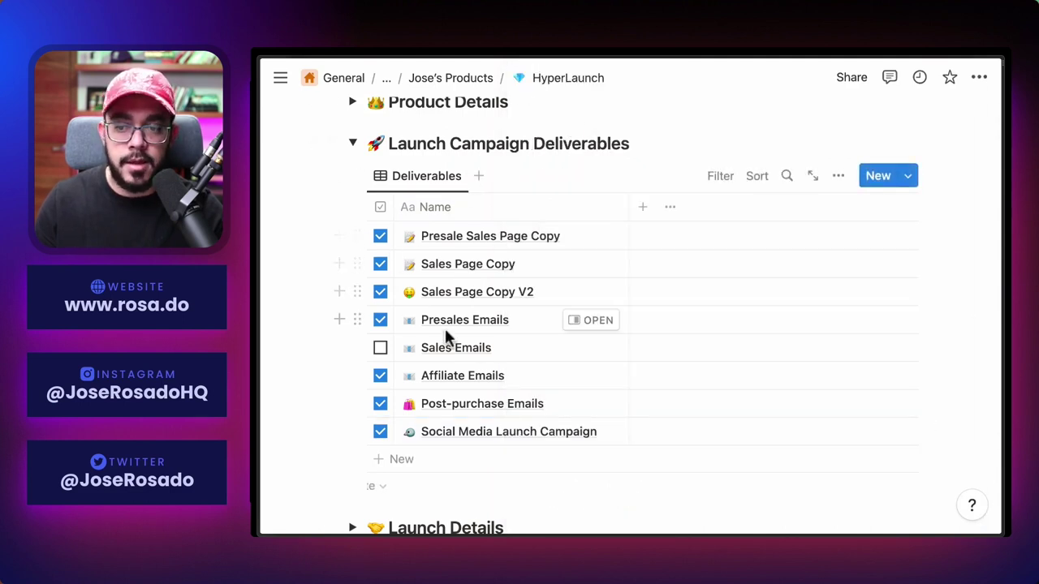
{"action": "scroll", "coordinate": [438, 389], "scroll_direction": "down", "scroll_amount": 1}
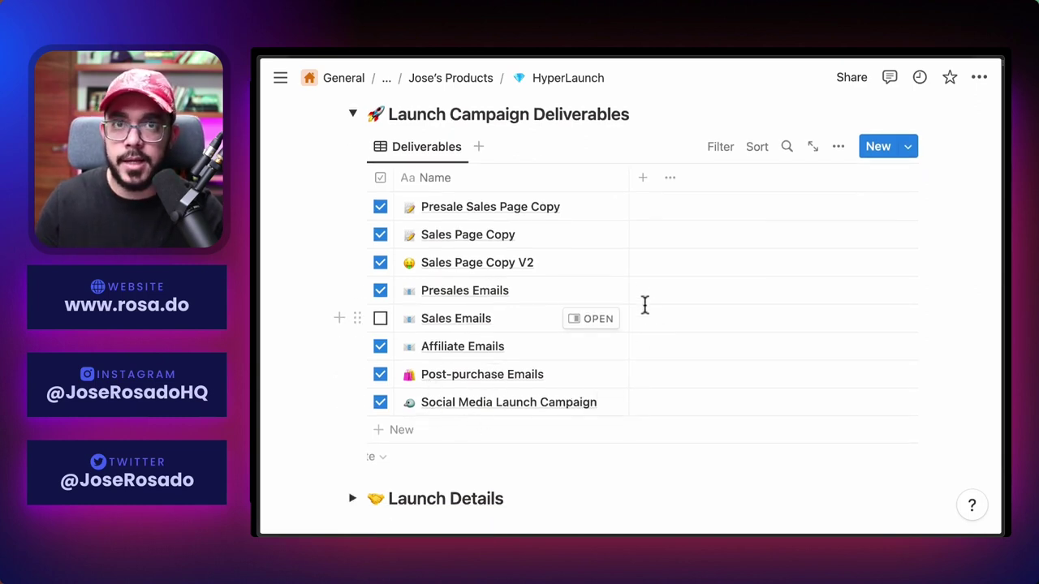
{"action": "scroll", "coordinate": [481, 248], "scroll_direction": "up", "scroll_amount": 1}
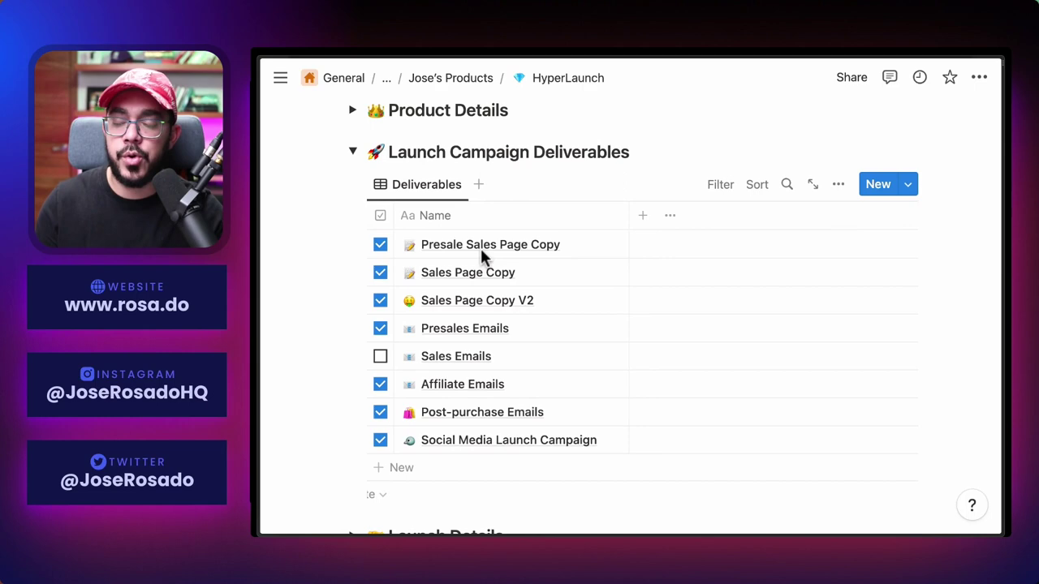
Preview the Sales Page Copy deliverable, scroll through its 'Take My Money' page, and close it
{"action": "left_click", "coordinate": [586, 276]}
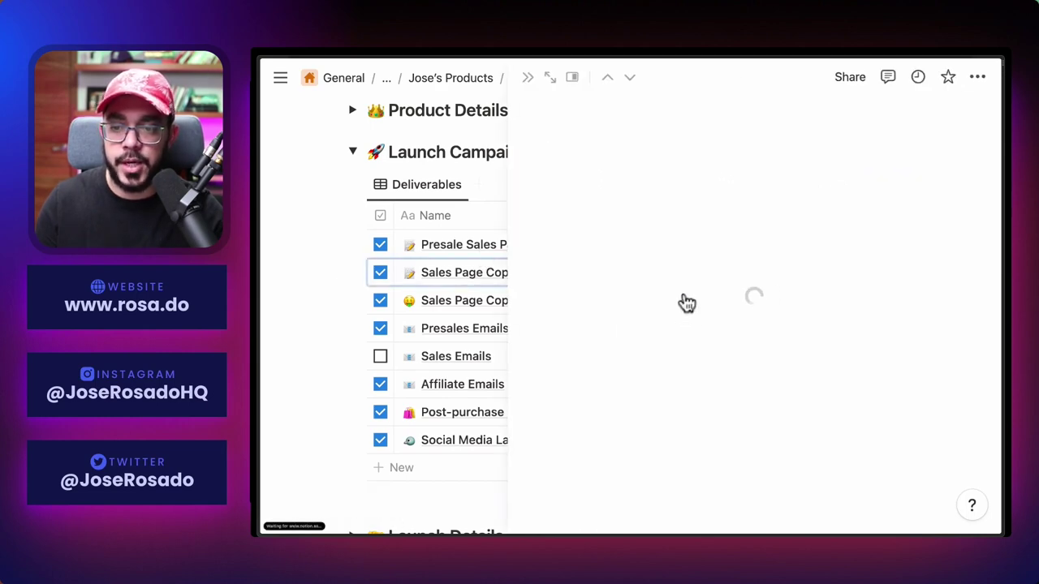
{"action": "scroll", "coordinate": [677, 321], "scroll_direction": "down", "scroll_amount": 2}
{"action": "scroll", "coordinate": [677, 321], "scroll_direction": "down", "scroll_amount": 15}
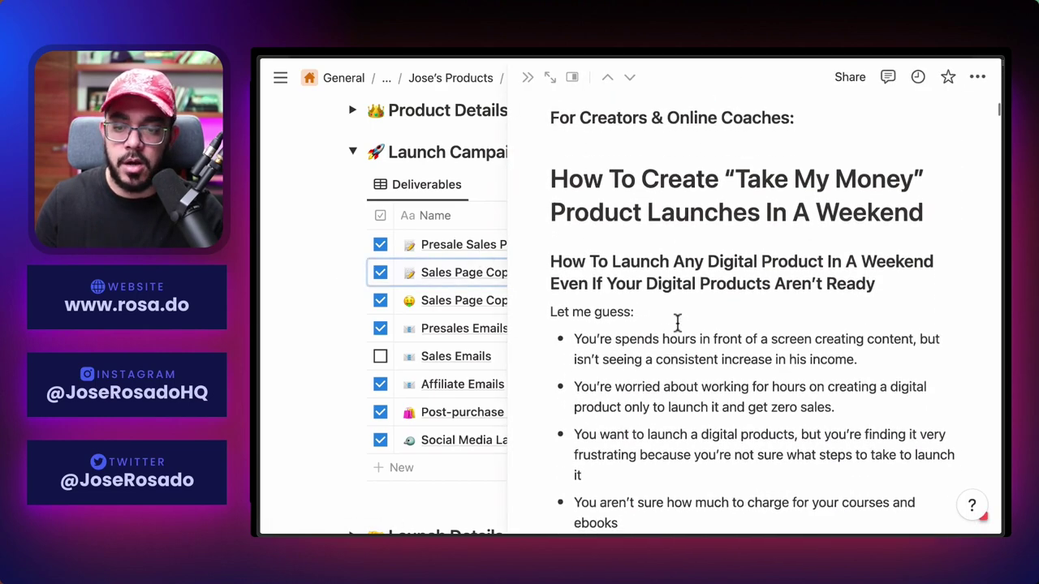
{"action": "scroll", "coordinate": [677, 321], "scroll_direction": "down", "scroll_amount": 15}
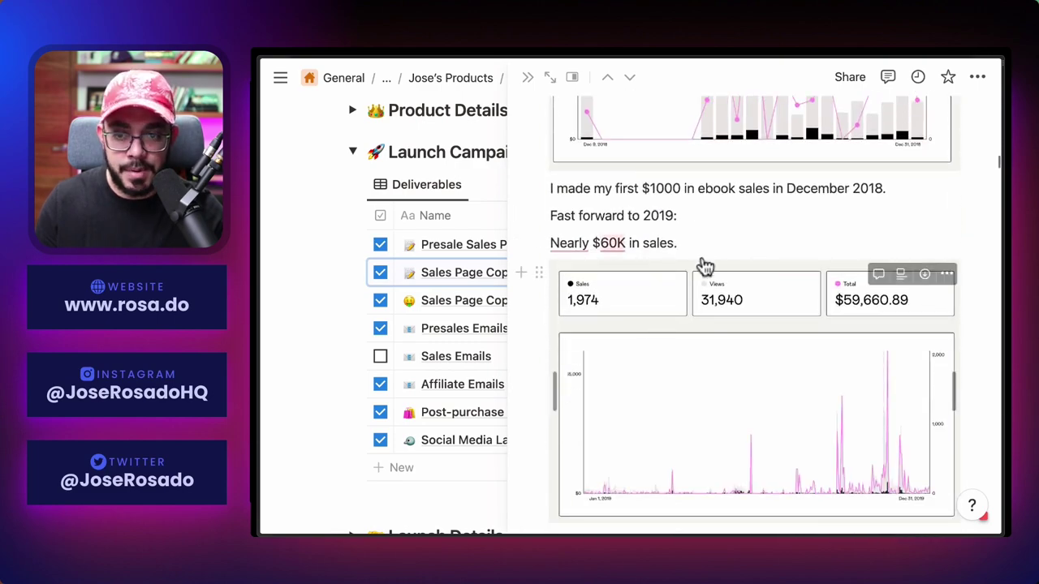
{"action": "scroll", "coordinate": [704, 267], "scroll_direction": "down", "scroll_amount": 7}
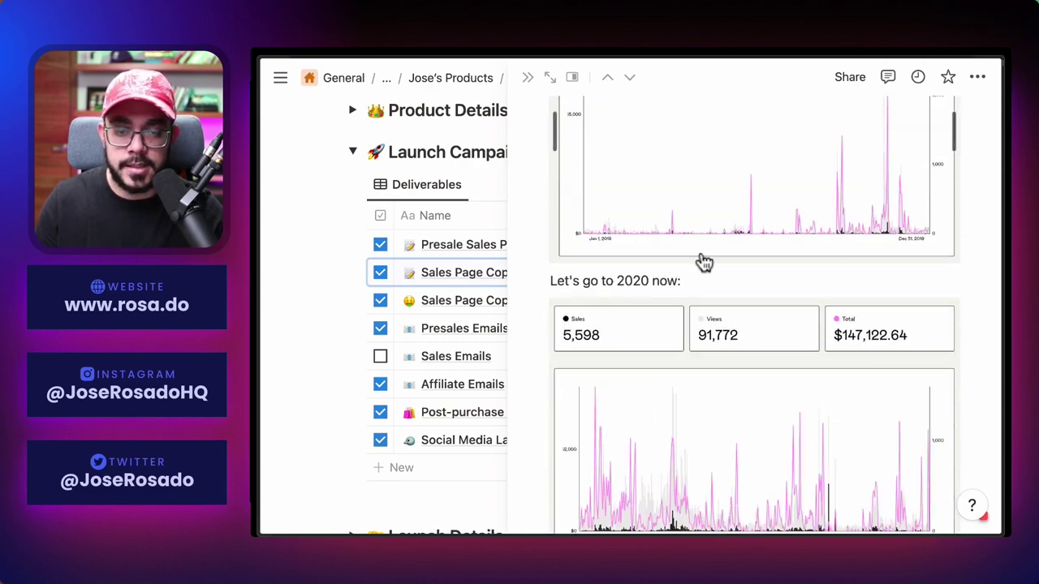
{"action": "scroll", "coordinate": [705, 261], "scroll_direction": "down", "scroll_amount": 10}
{"action": "scroll", "coordinate": [680, 191], "scroll_direction": "down", "scroll_amount": 10}
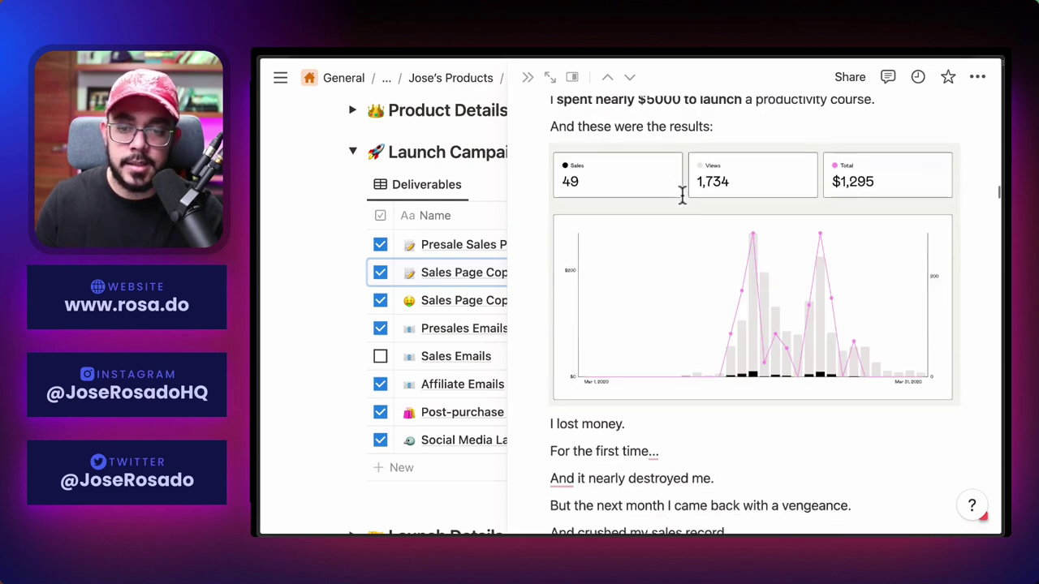
{"action": "scroll", "coordinate": [681, 286], "scroll_direction": "down", "scroll_amount": 10}
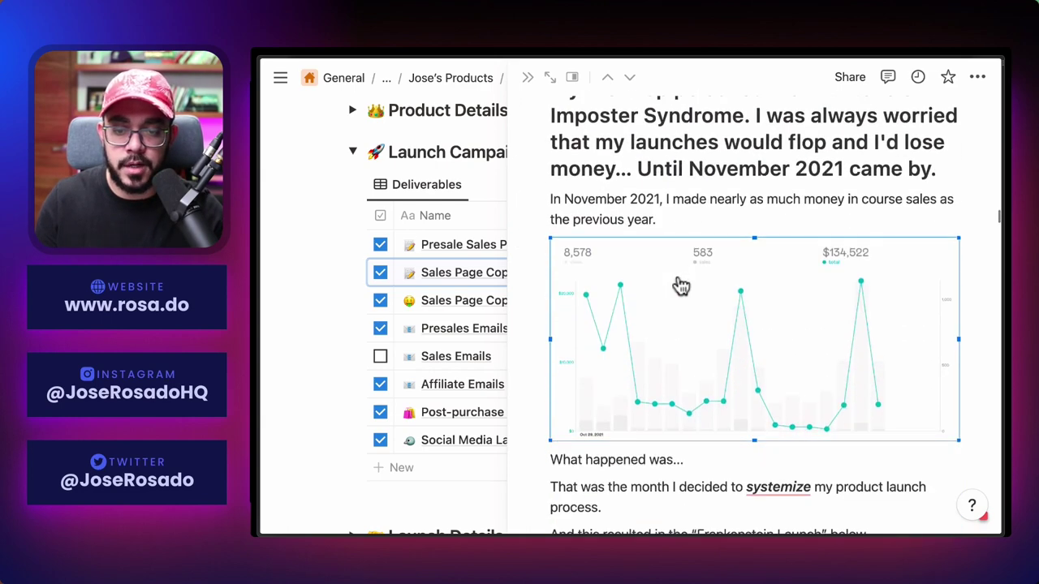
{"action": "left_click", "coordinate": [529, 78]}
Expand shared Templates in the sidebar and open 'Plan Your Next Digital Product Launch', scrolling through it
{"action": "mouse_move", "coordinate": [280, 79]}
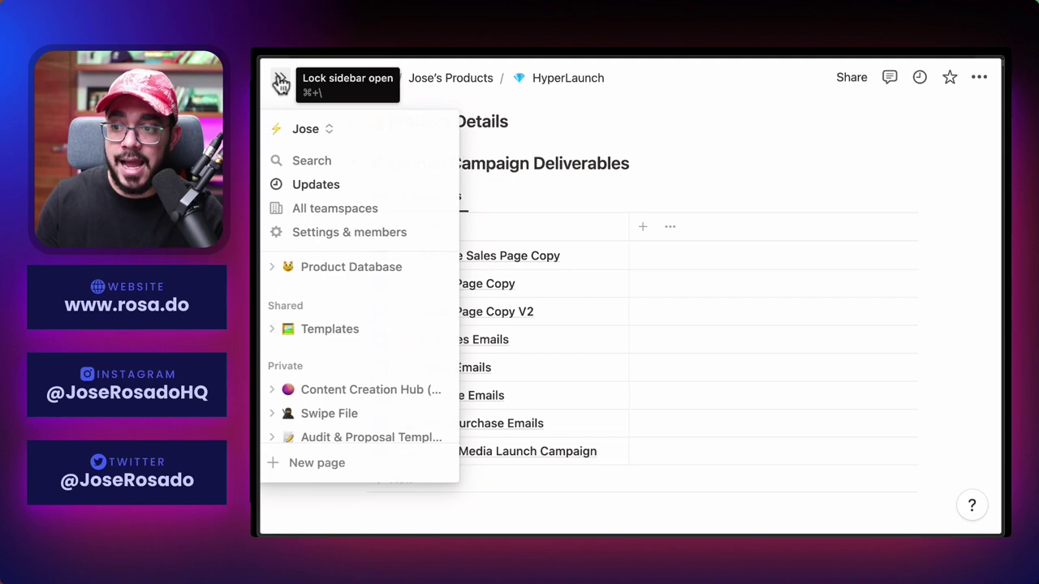
{"action": "left_click", "coordinate": [283, 333]}
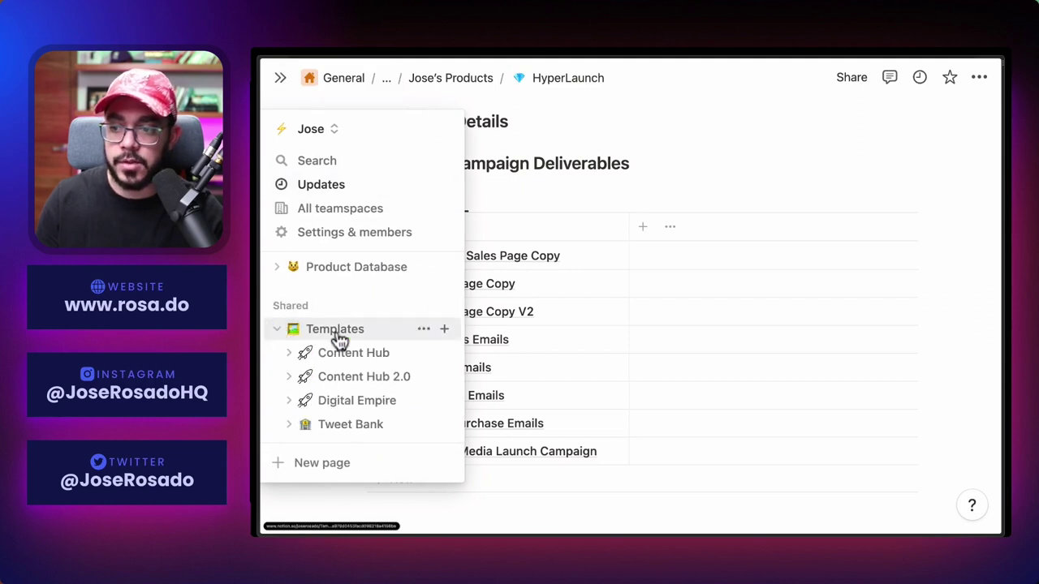
{"action": "scroll", "coordinate": [339, 341], "scroll_direction": "down", "scroll_amount": 5}
{"action": "scroll", "coordinate": [341, 341], "scroll_direction": "down", "scroll_amount": 4}
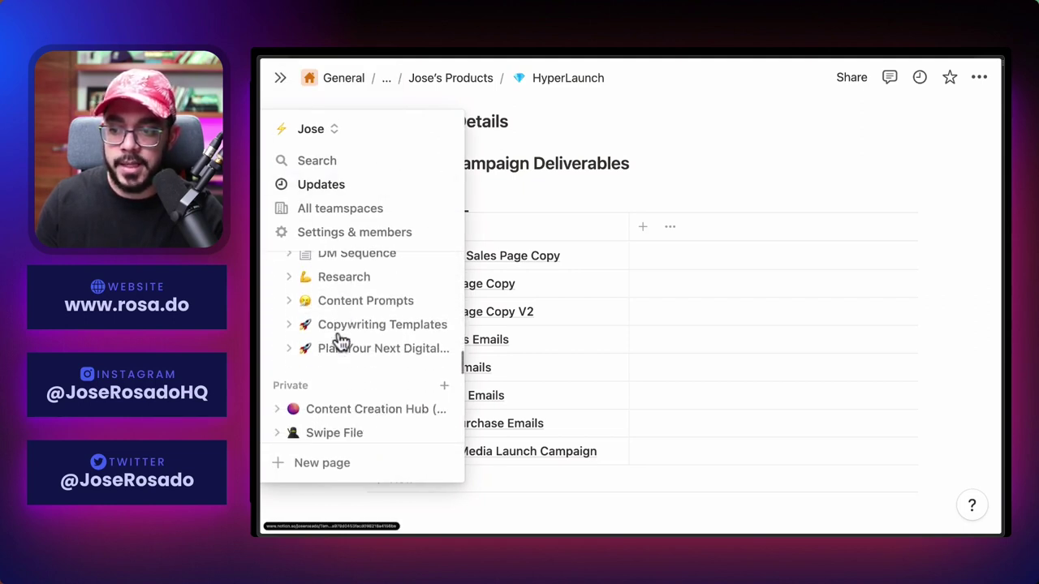
{"action": "left_click", "coordinate": [364, 337]}
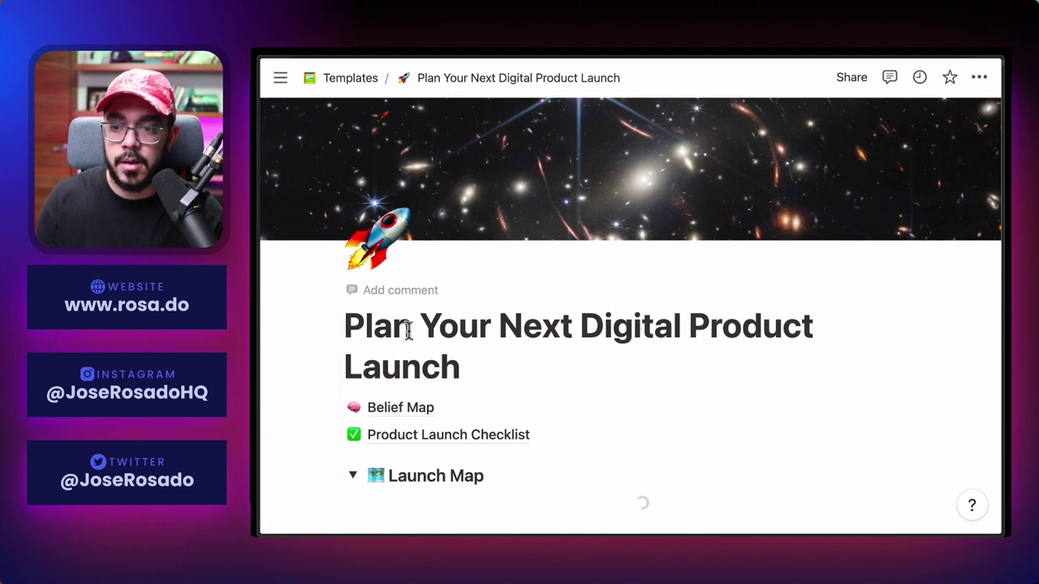
{"action": "left_click", "coordinate": [513, 342]}
{"action": "scroll", "coordinate": [513, 325], "scroll_direction": "down", "scroll_amount": 4}
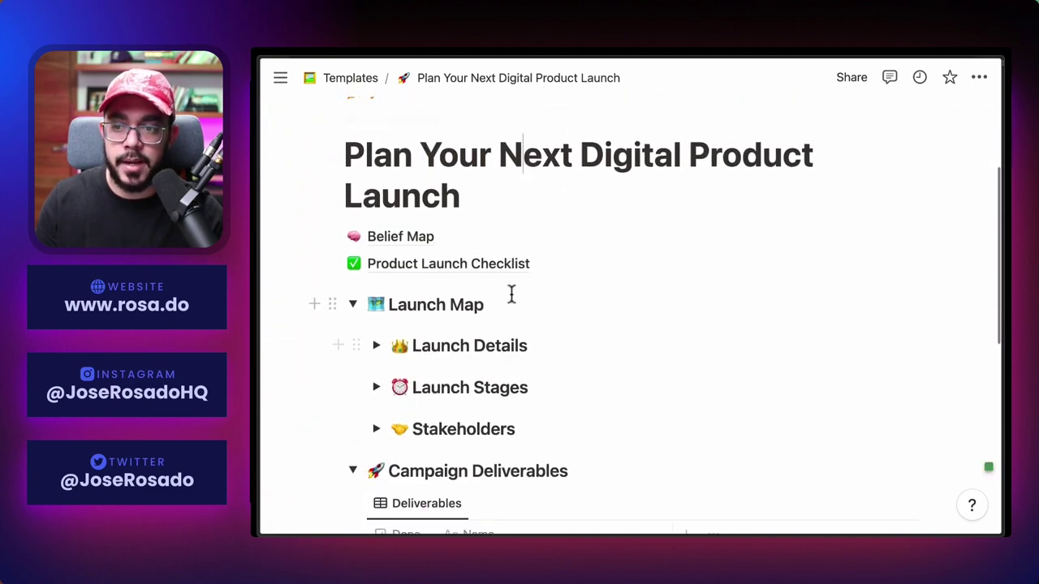
{"action": "scroll", "coordinate": [511, 296], "scroll_direction": "down", "scroll_amount": 2}
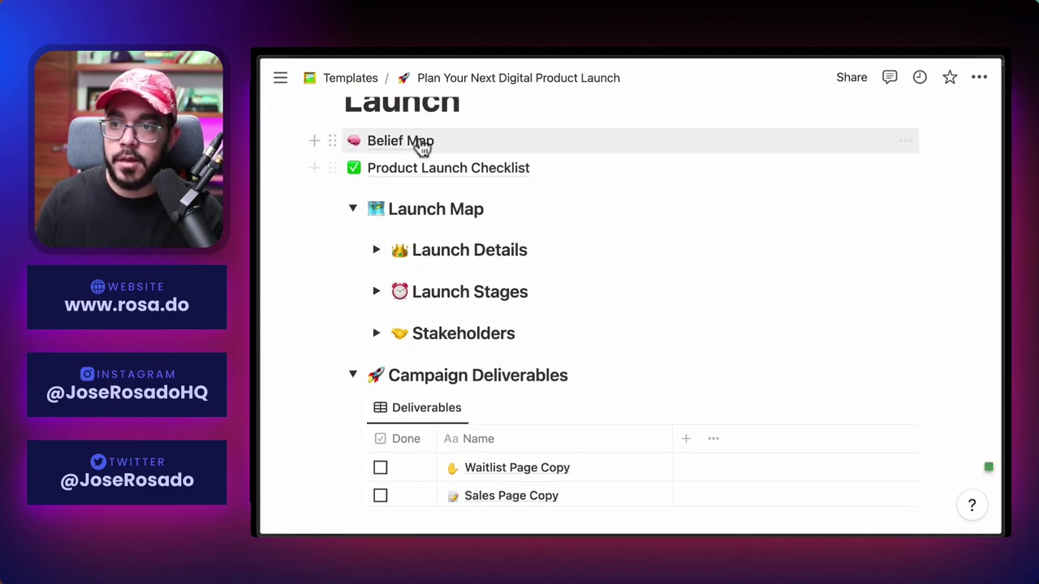
{"action": "scroll", "coordinate": [383, 259], "scroll_direction": "down", "scroll_amount": 1}
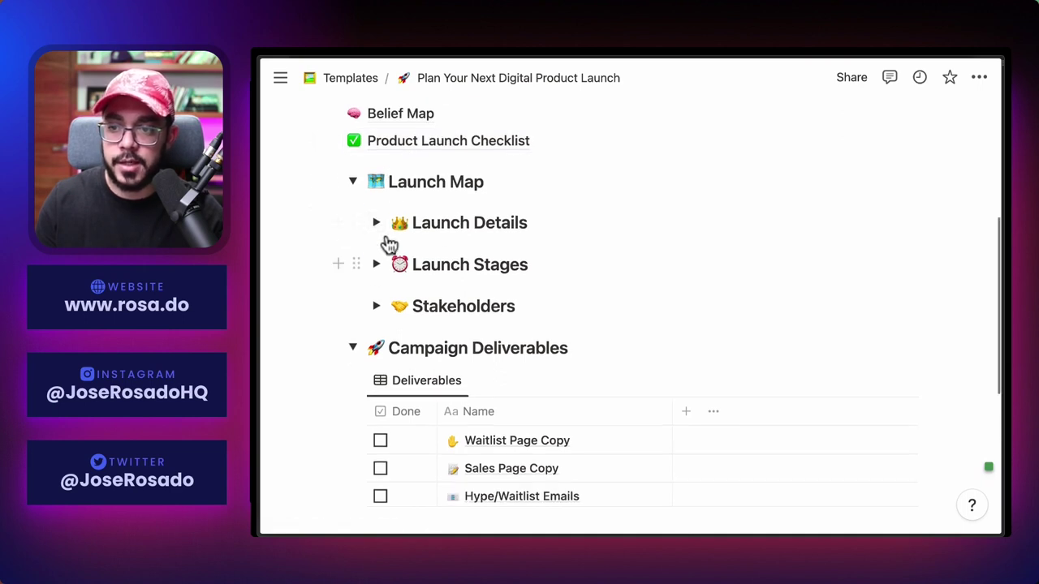
{"action": "left_click", "coordinate": [477, 181]}
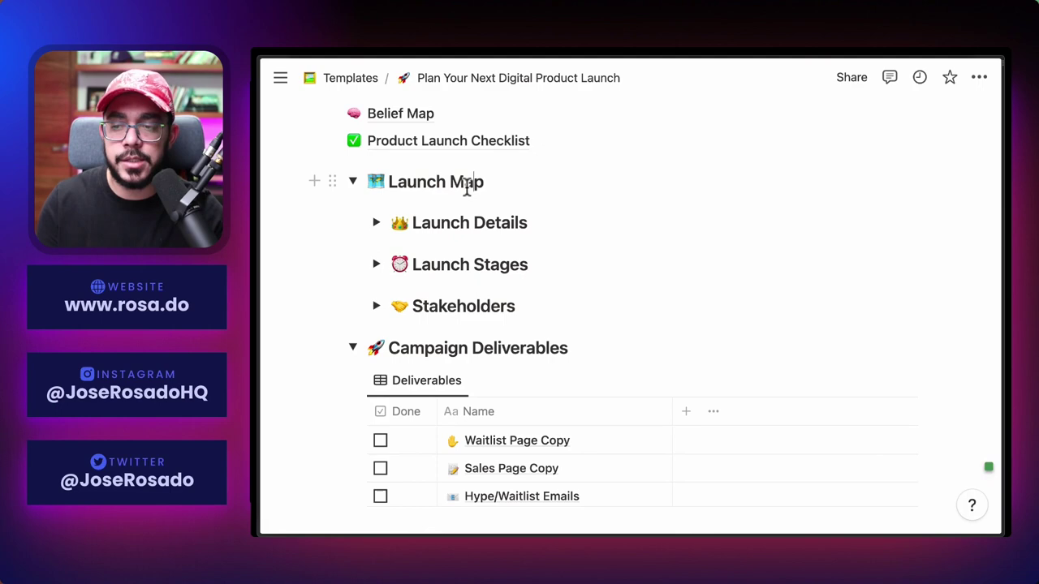
{"action": "scroll", "coordinate": [410, 255], "scroll_direction": "down", "scroll_amount": 5}
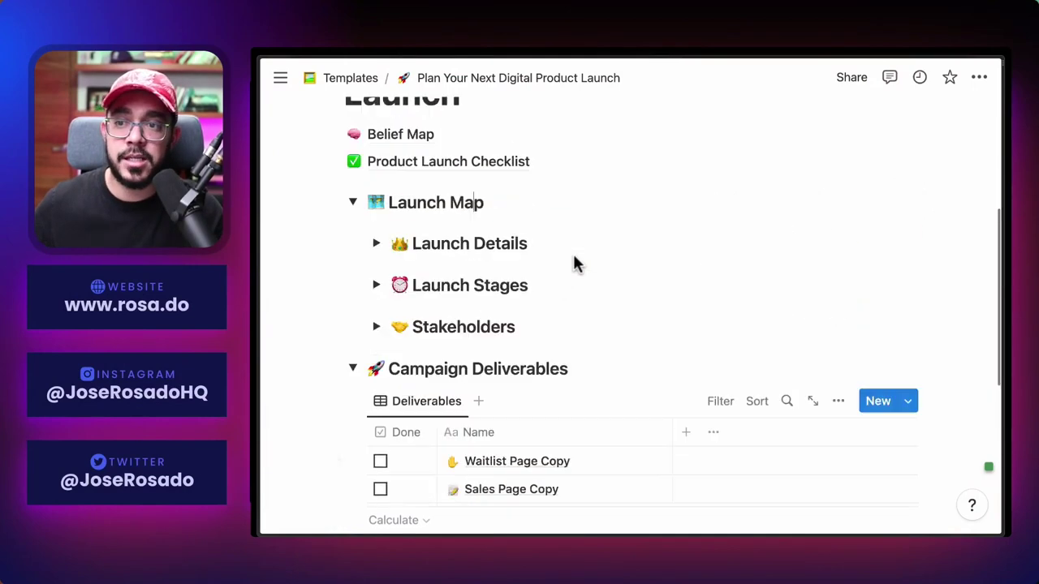
{"action": "scroll", "coordinate": [572, 262], "scroll_direction": "up", "scroll_amount": 4}
{"action": "scroll", "coordinate": [573, 255], "scroll_direction": "down", "scroll_amount": 1}
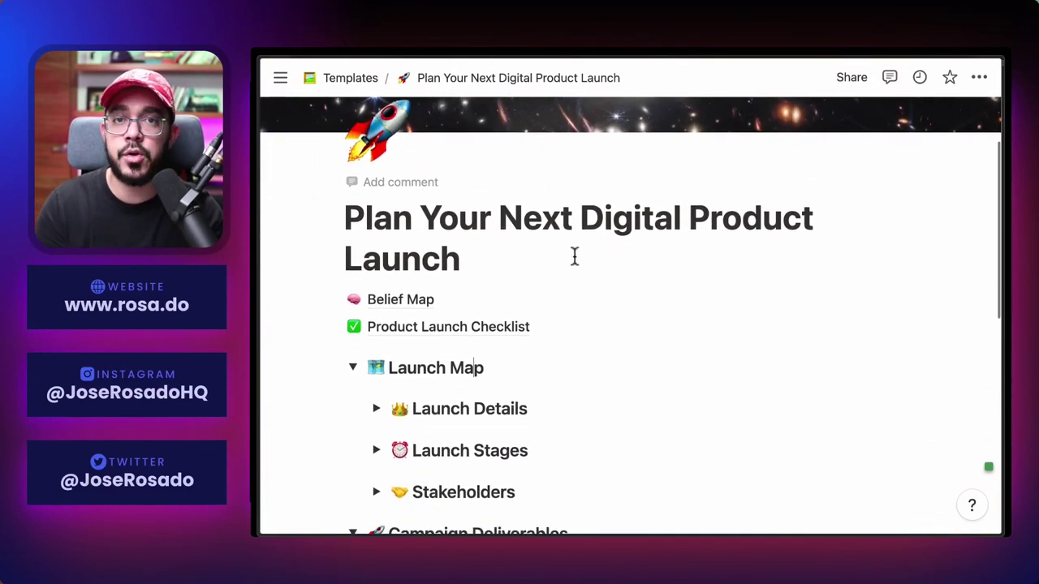